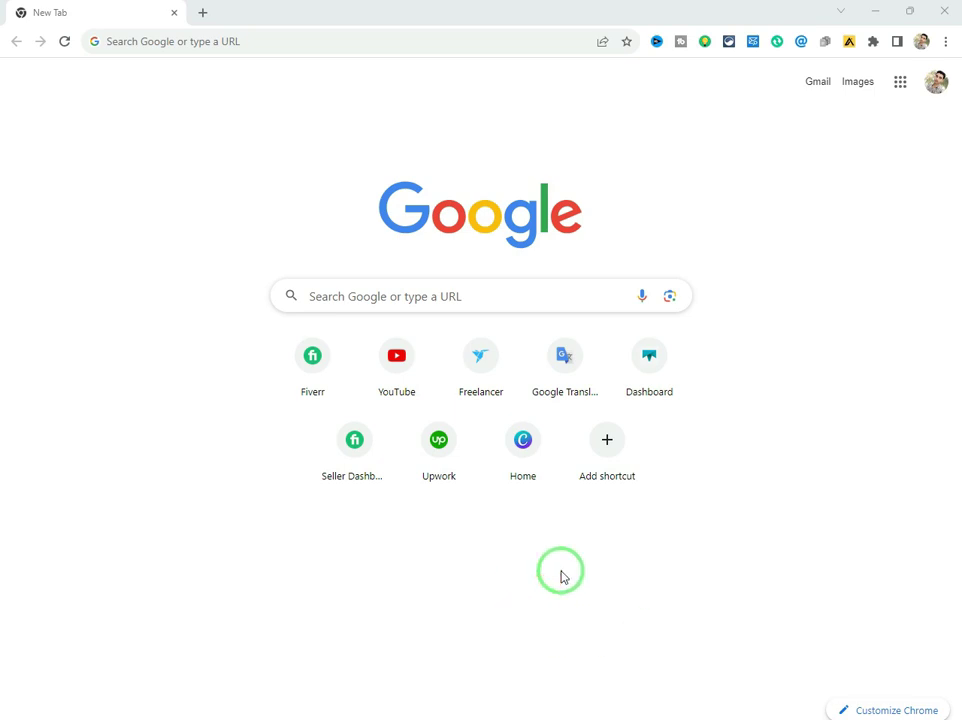
- Search Google for 'sejda pdf' and open the Sejda.com result
left_click(249, 44)
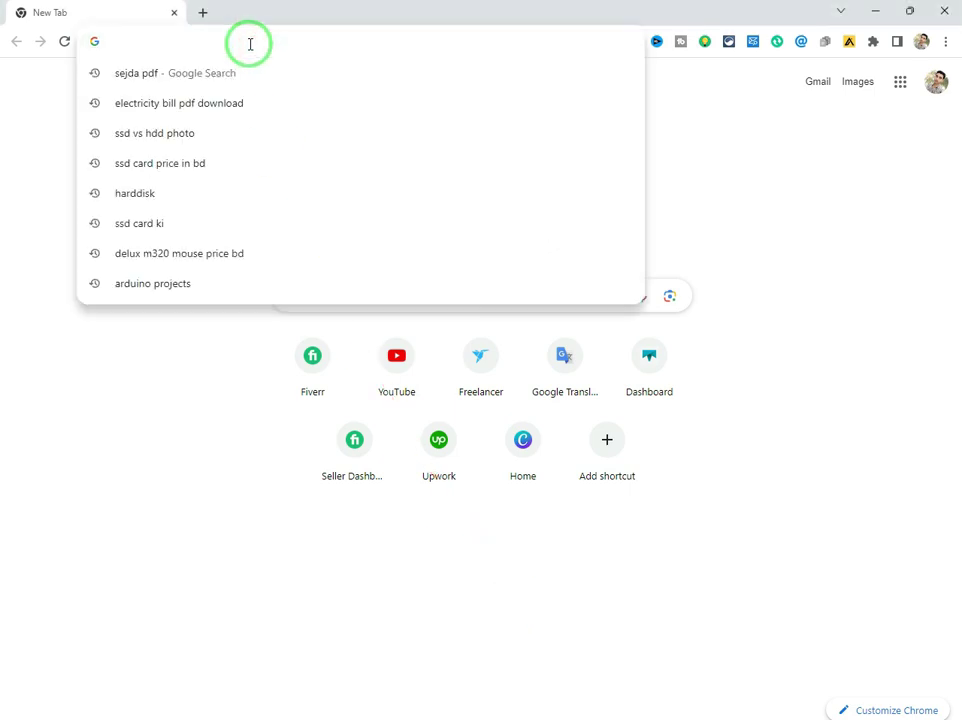
type("sejd")
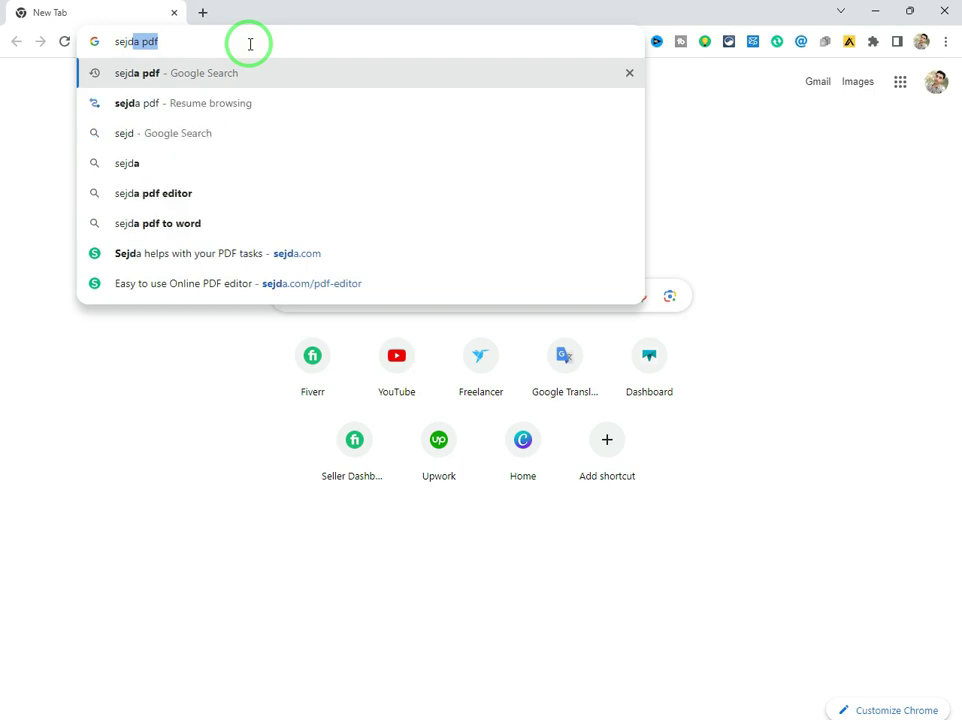
key("Return")
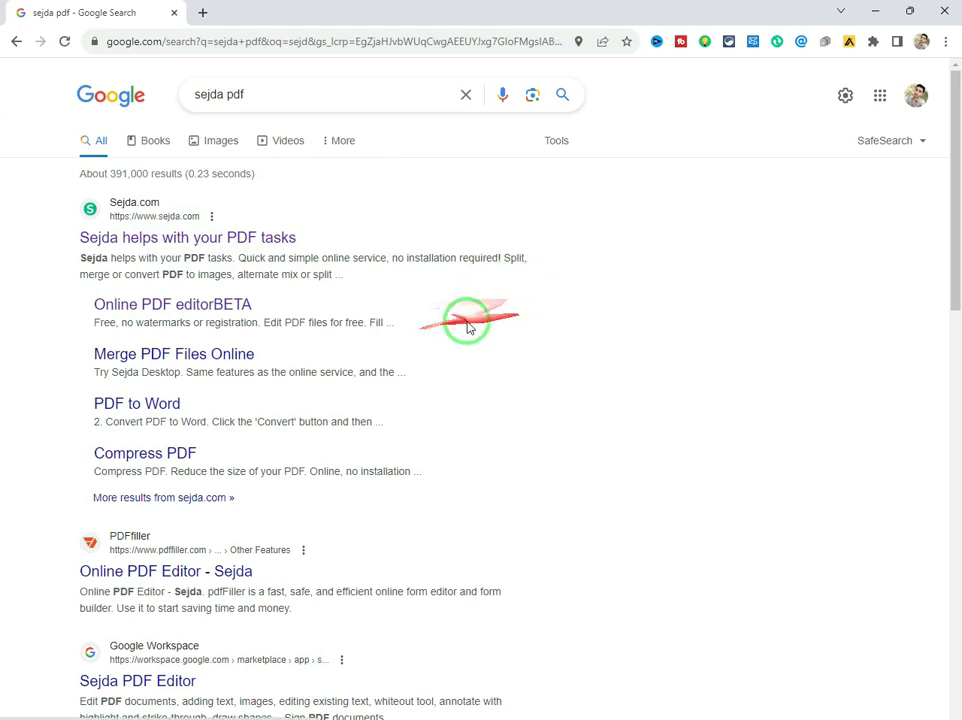
left_click(223, 238)
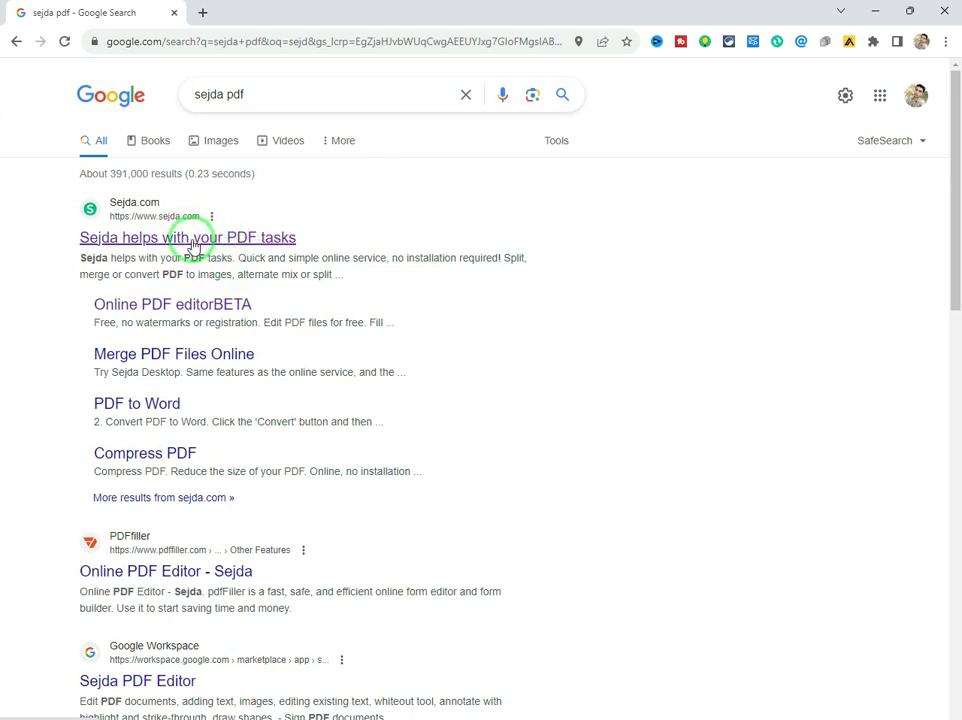
left_click(245, 250)
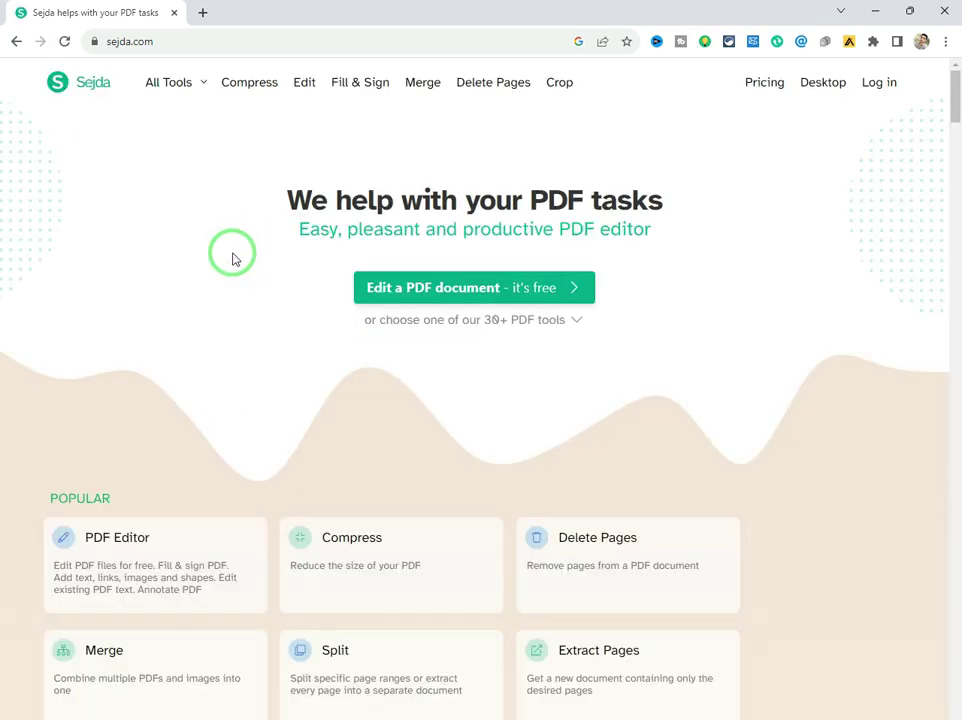
- Browse Sejda's tool categories, then launch the free 'Edit a PDF document' editor
scroll(440, 419, "down", 5)
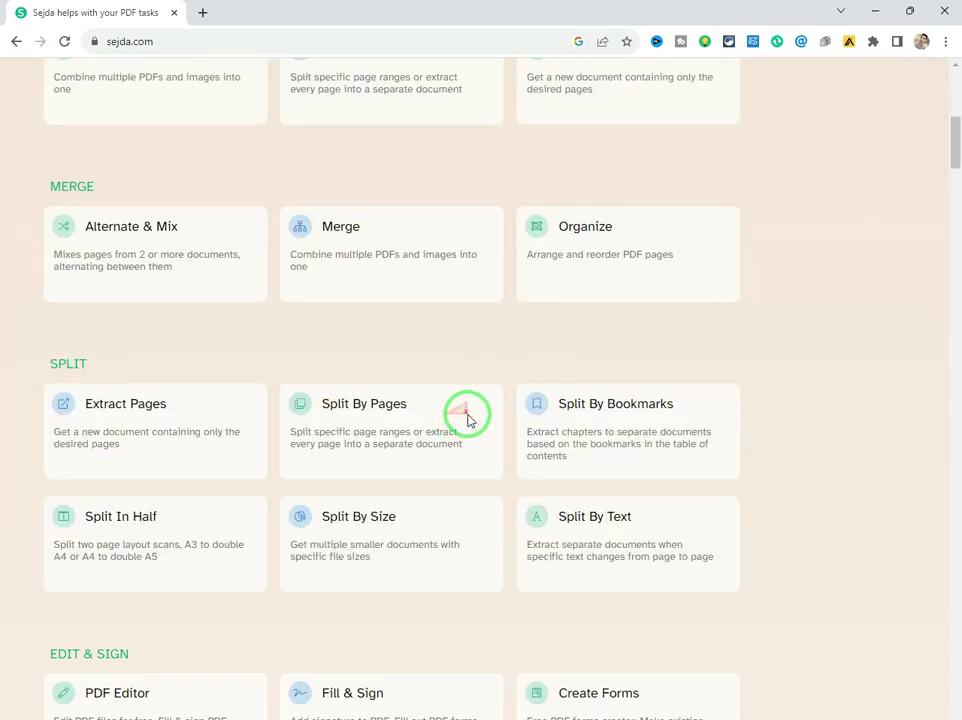
scroll(466, 419, "down", 3)
scroll(464, 420, "down", 4)
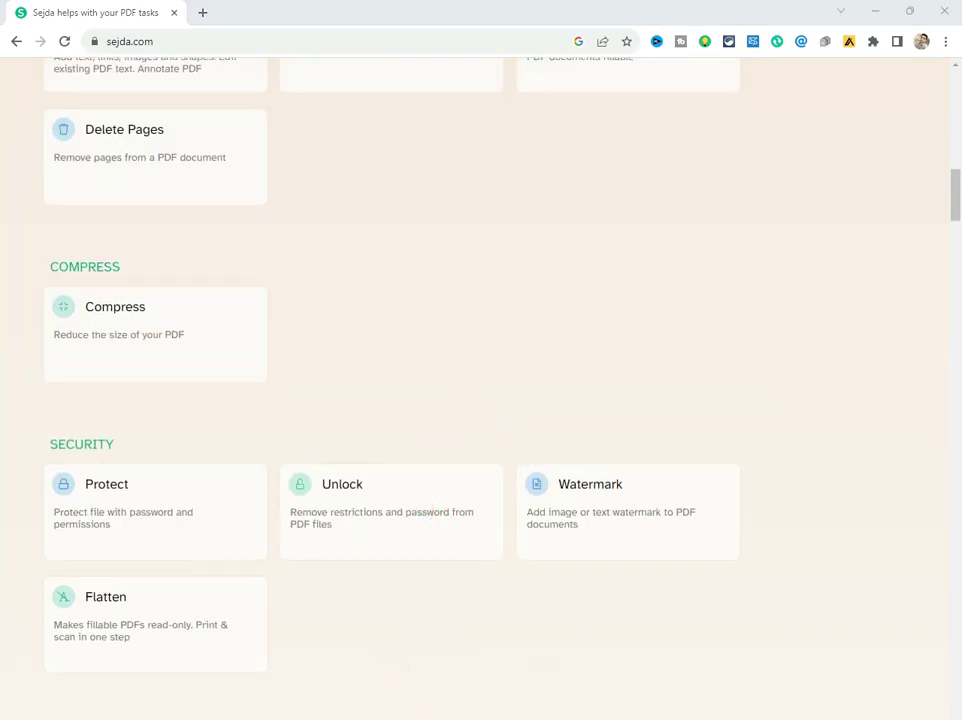
scroll(548, 545, "down", 5)
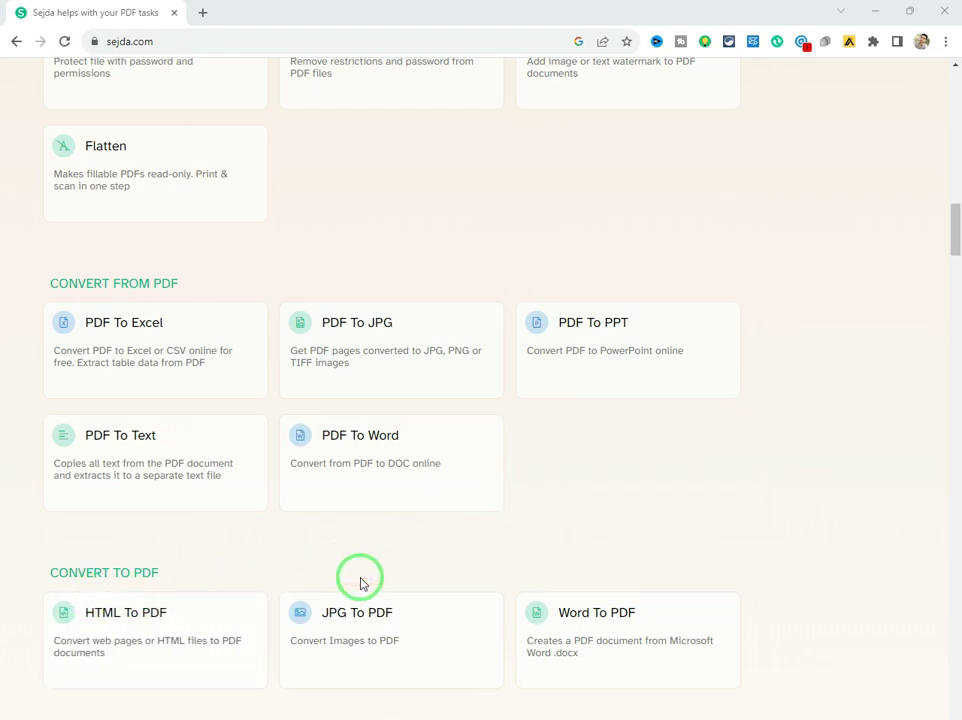
scroll(400, 567, "up", 3)
scroll(378, 515, "up", 4)
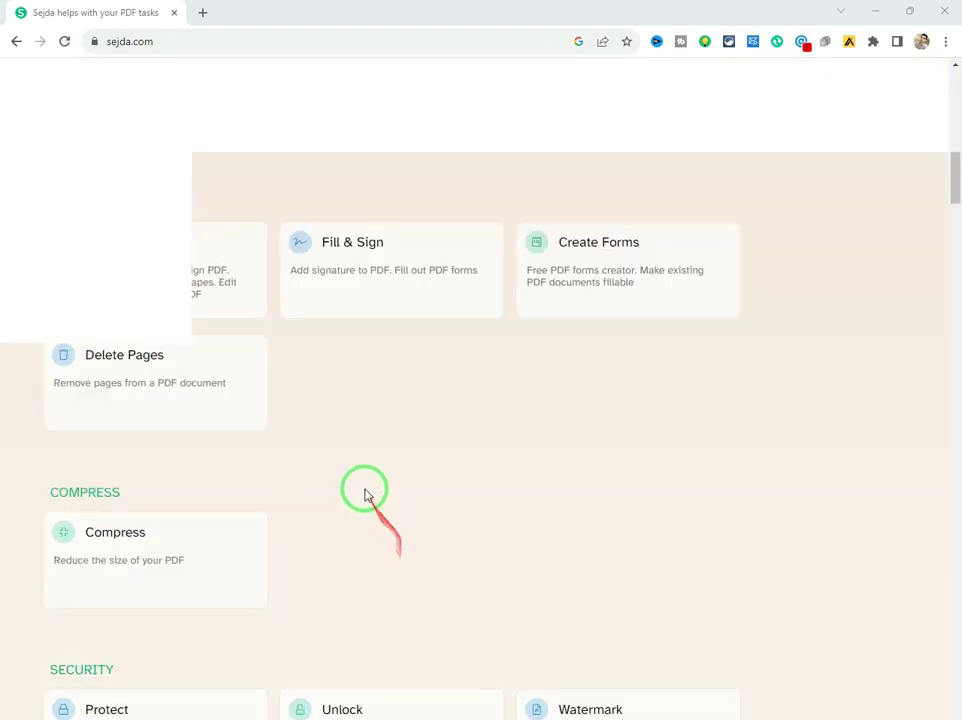
scroll(362, 495, "up", 2)
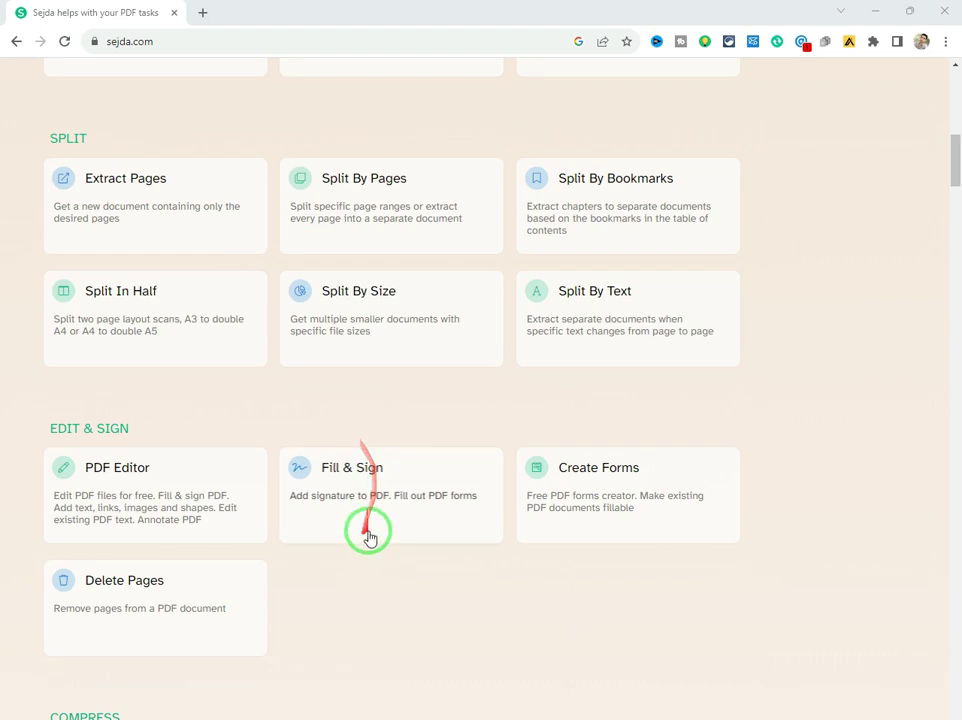
scroll(375, 533, "up", 4)
scroll(378, 531, "up", 3)
scroll(386, 537, "up", 2)
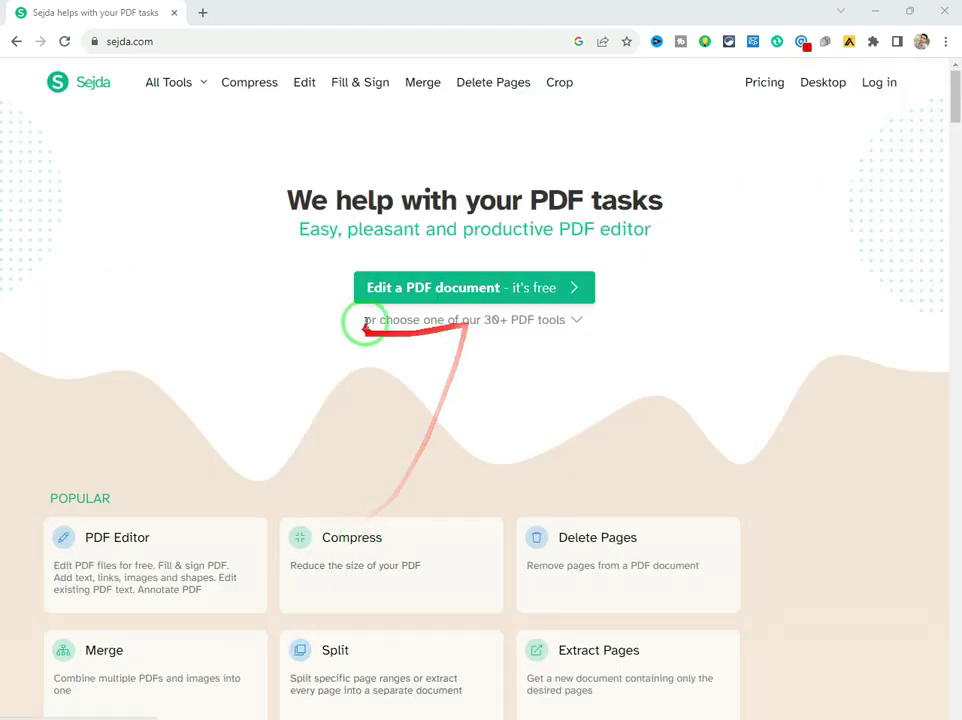
left_click(425, 288)
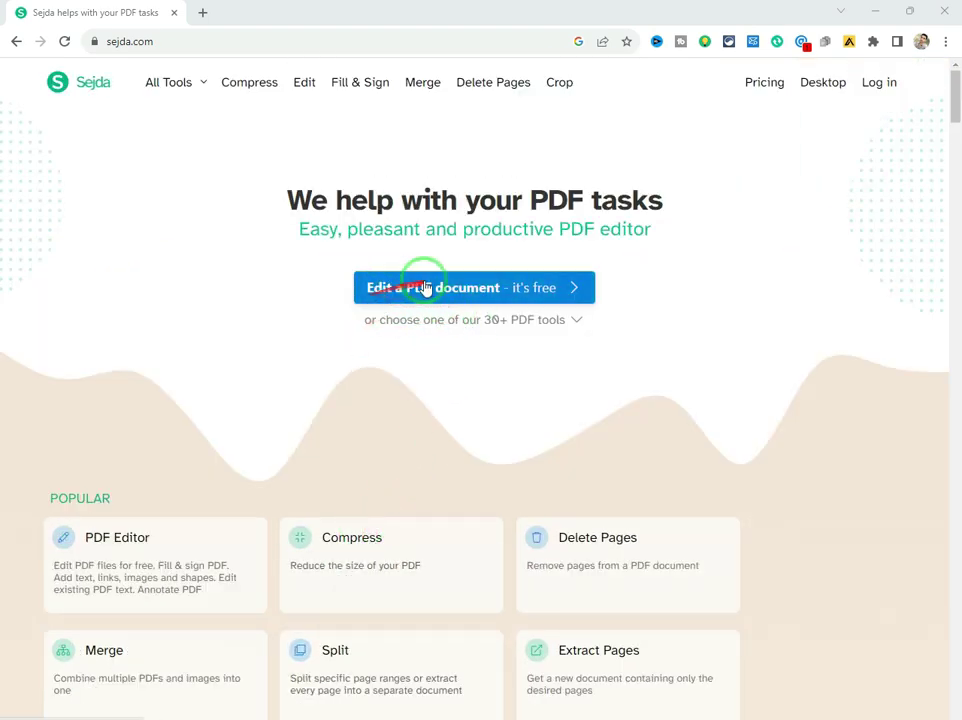
- Open the online PDF editor and read its free-service page limits
left_click(478, 297)
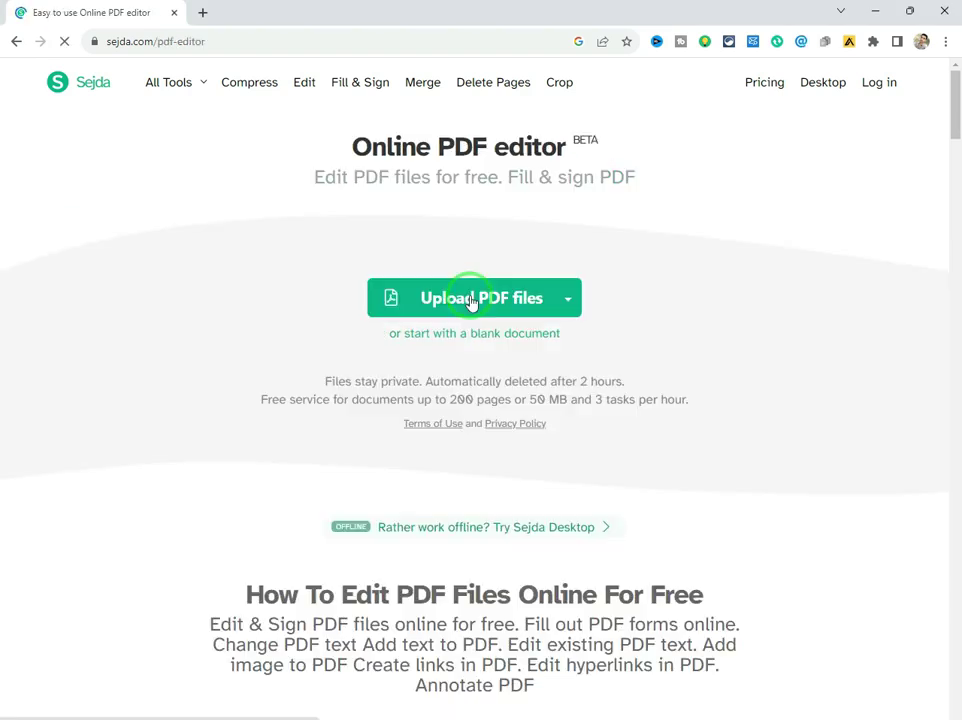
left_click_drag(521, 321, 590, 378)
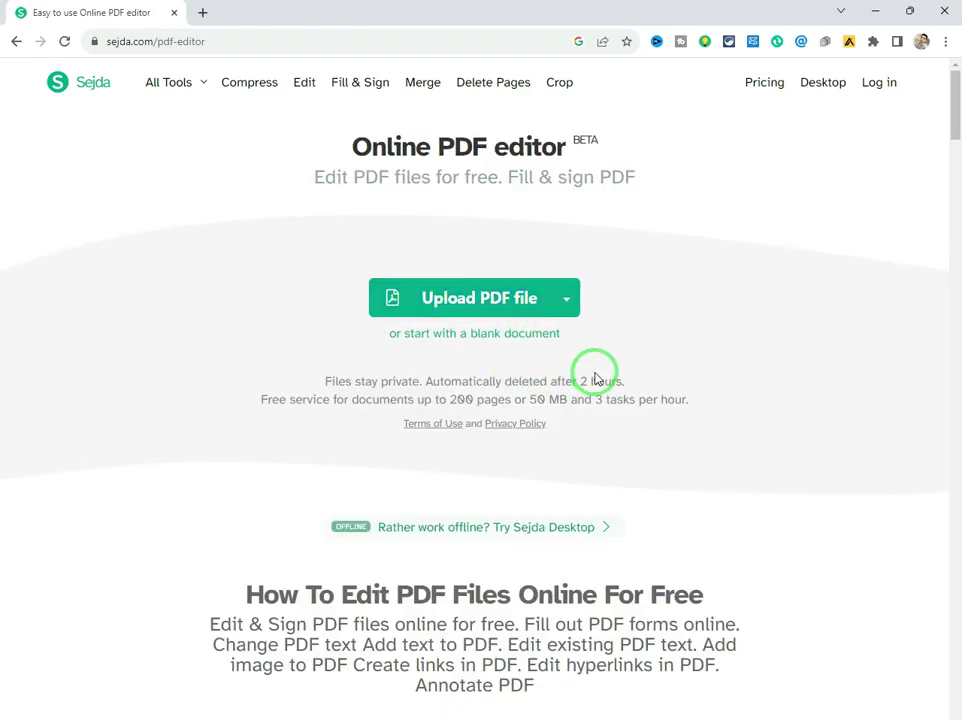
left_click_drag(434, 400, 528, 399)
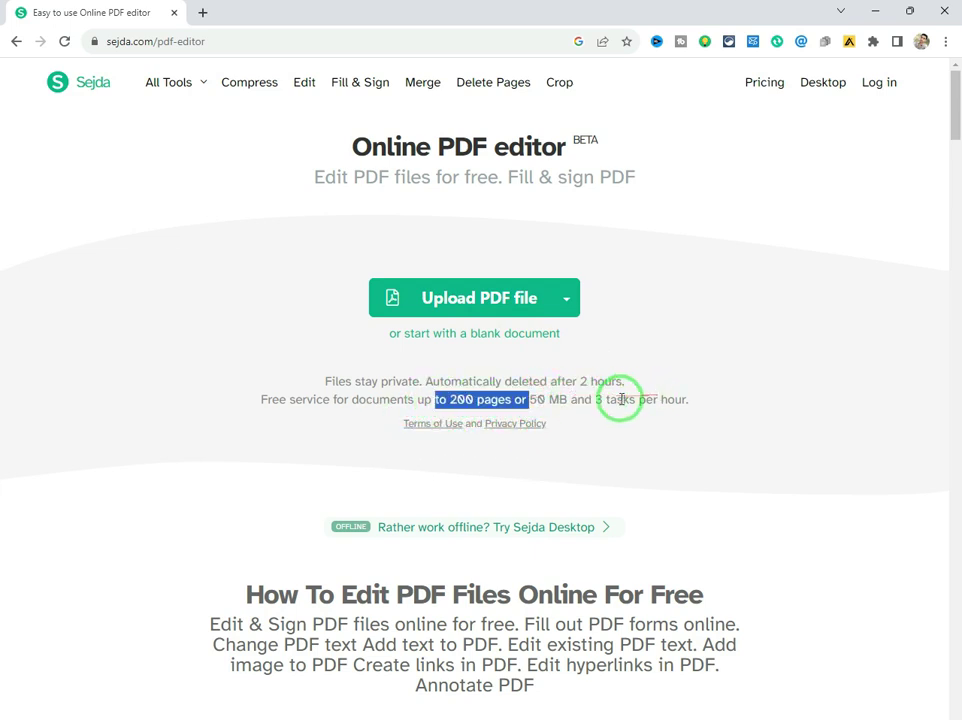
left_click_drag(623, 429, 433, 398)
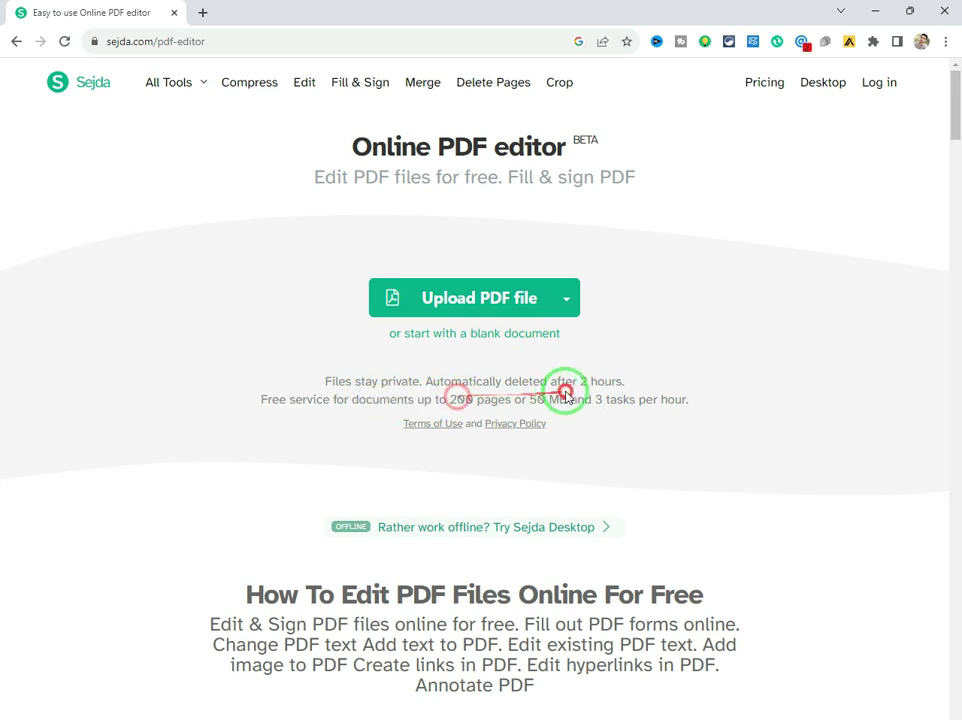
left_click_drag(563, 396, 698, 378)
left_click(694, 414)
- Upload 'Corona Vaxine Card -1' from the Downloads folder
left_click(467, 303)
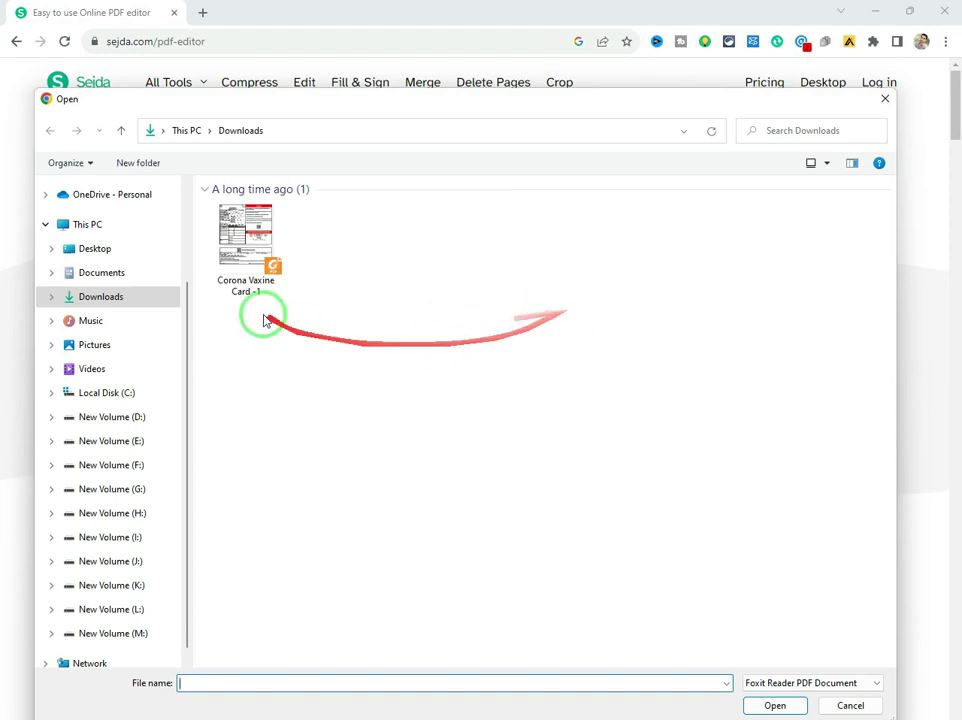
left_click(255, 287)
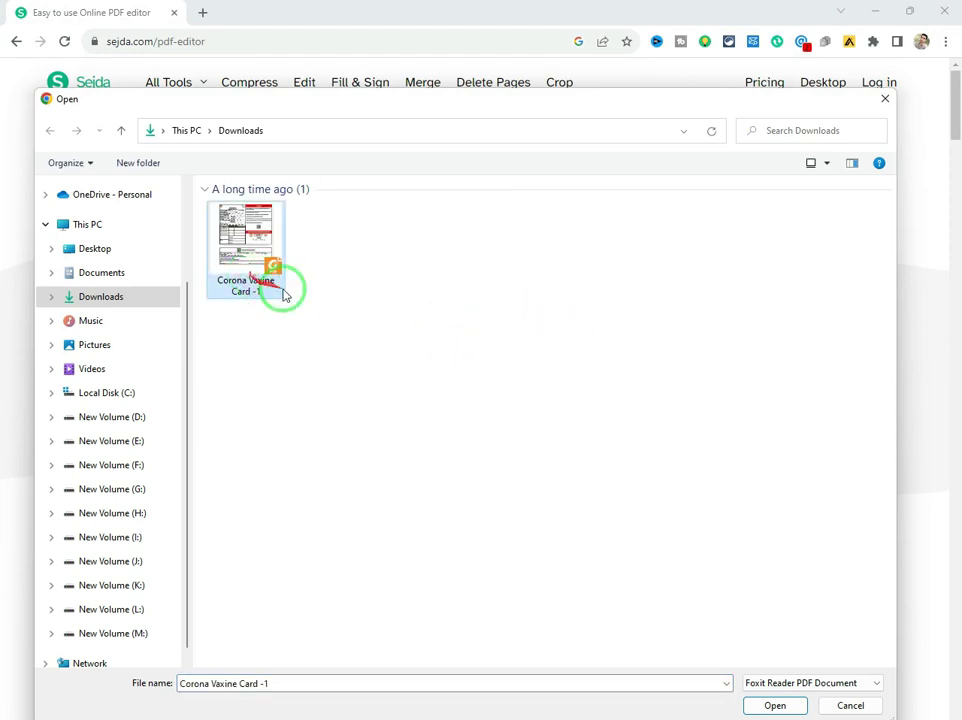
double_click(252, 273)
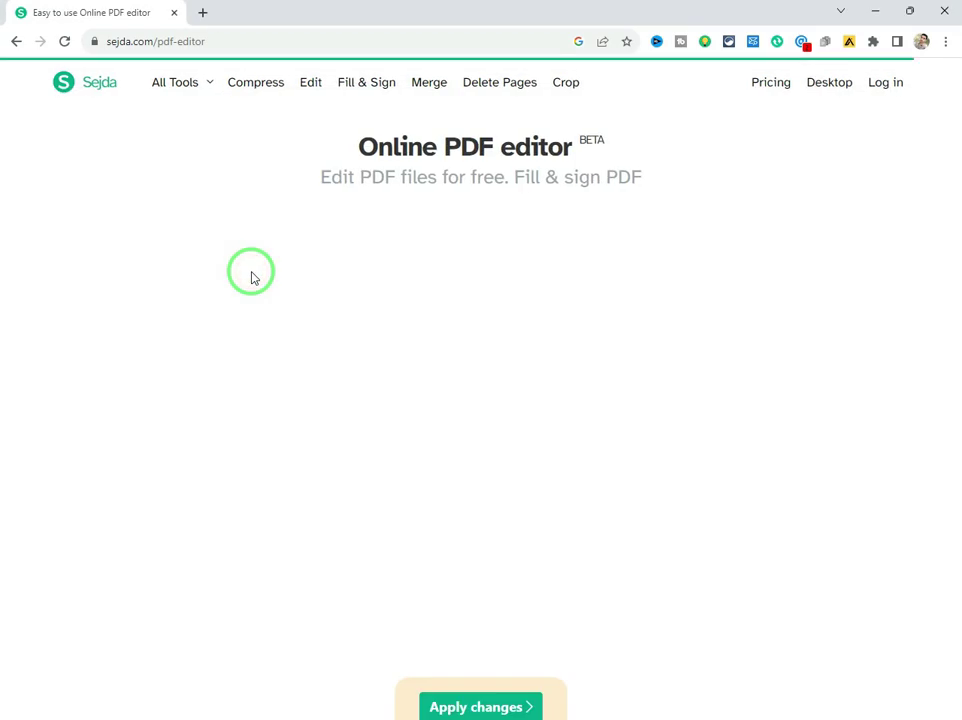
- Try editing the card's instruction line and registration number line
scroll(640, 463, "down", 1)
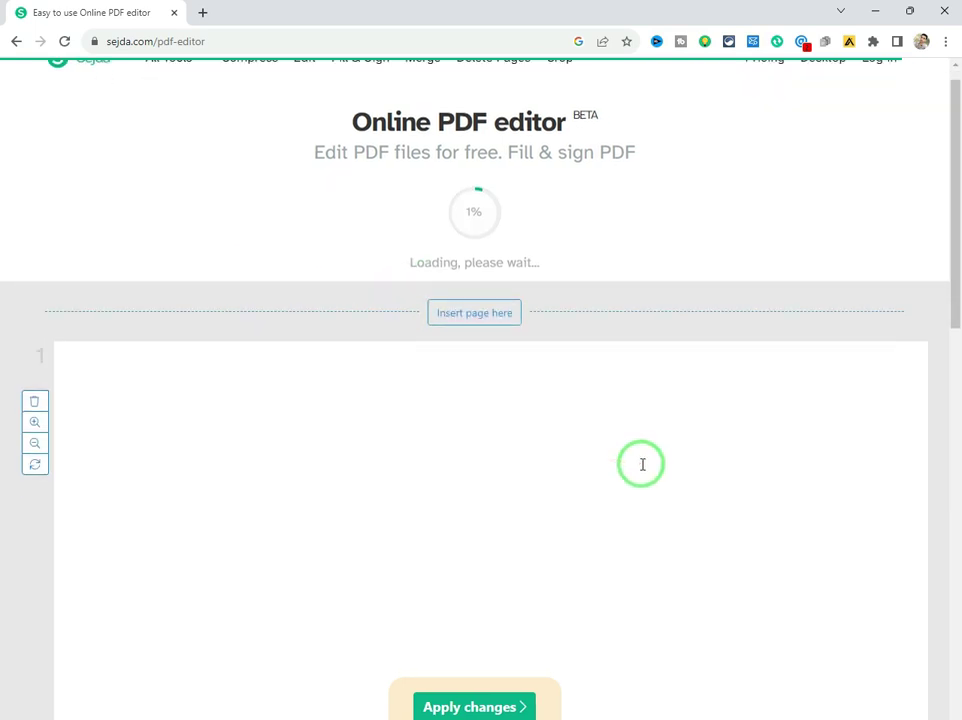
scroll(627, 440, "down", 2)
scroll(612, 451, "up", 1)
scroll(599, 418, "down", 2)
scroll(620, 410, "down", 1)
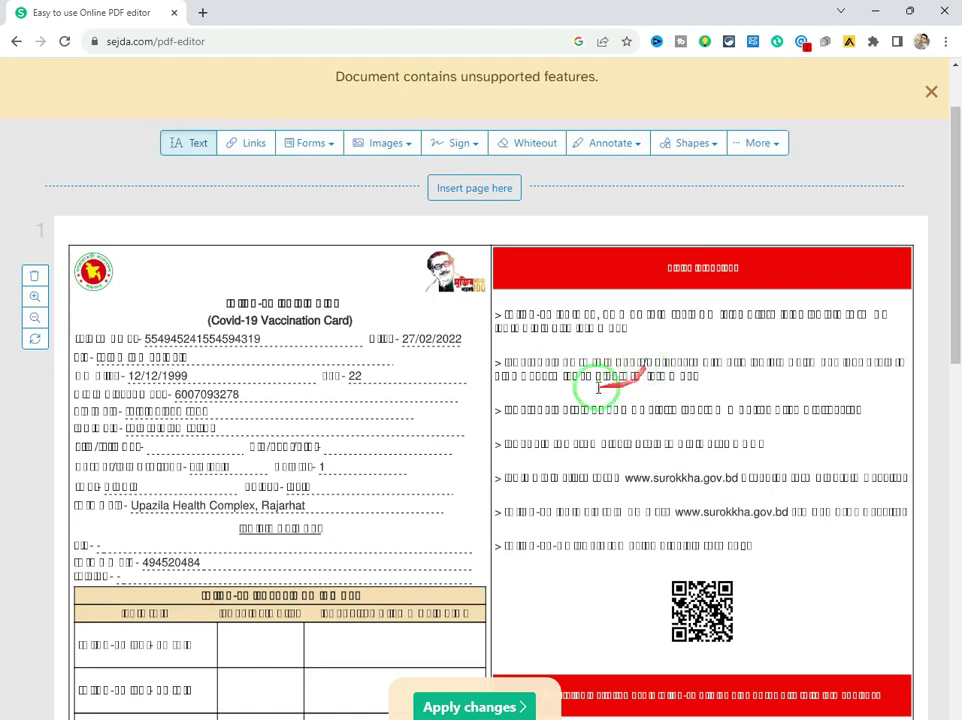
scroll(595, 297, "up", 1)
scroll(660, 401, "down", 2)
left_click(603, 258)
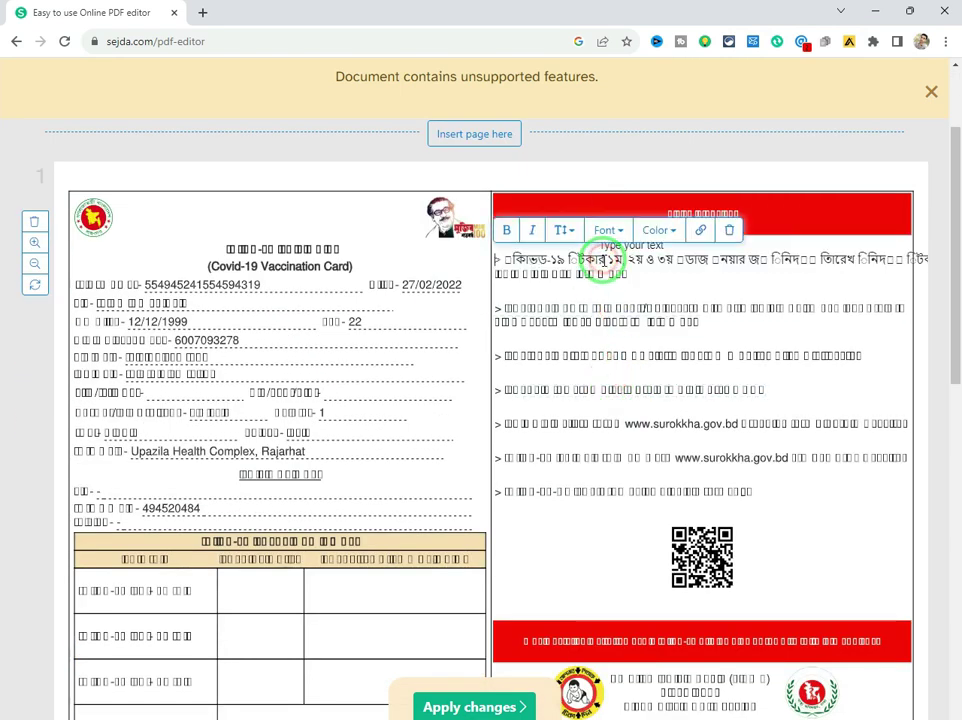
left_click(195, 283)
left_click(318, 273)
left_click(410, 276)
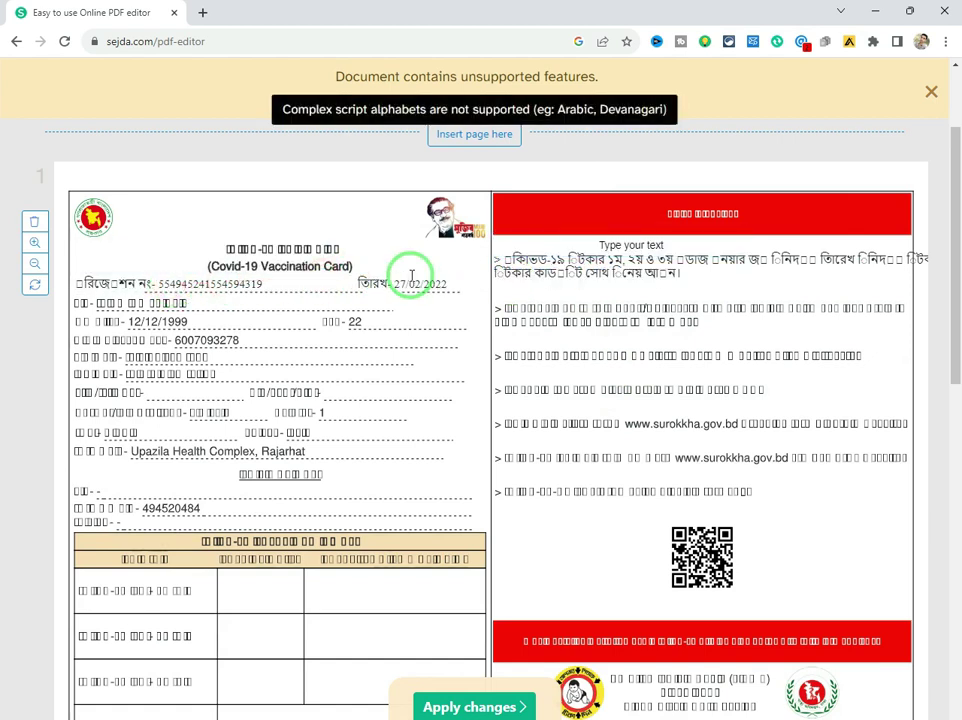
- Try editing the date-of-birth, national ID and mother's name lines
left_click(232, 322)
left_click(180, 325)
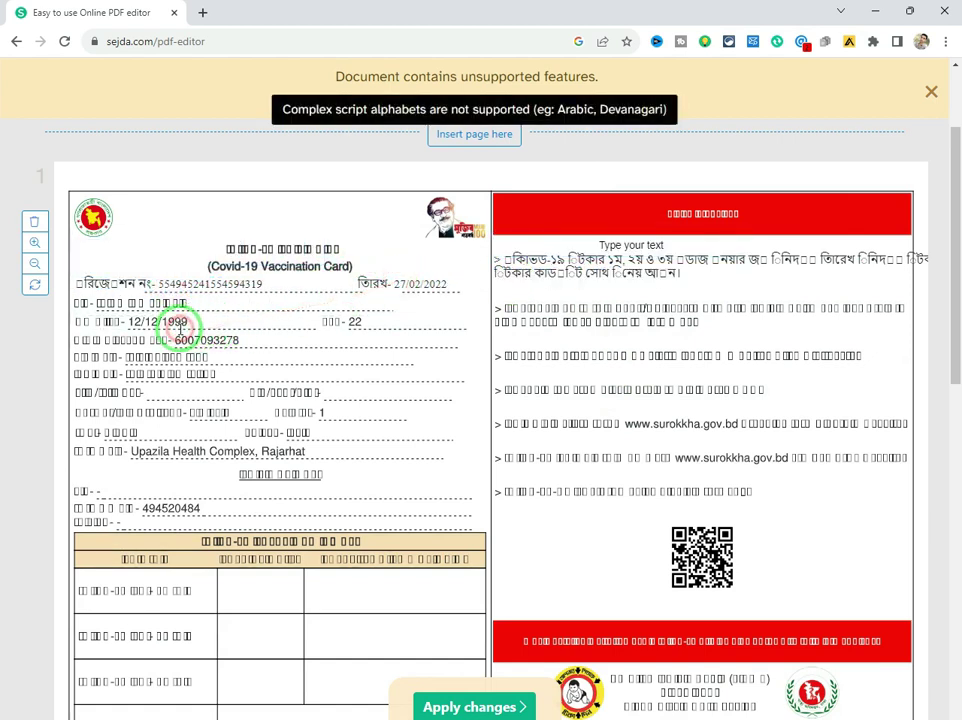
left_click(215, 341)
left_click(263, 341)
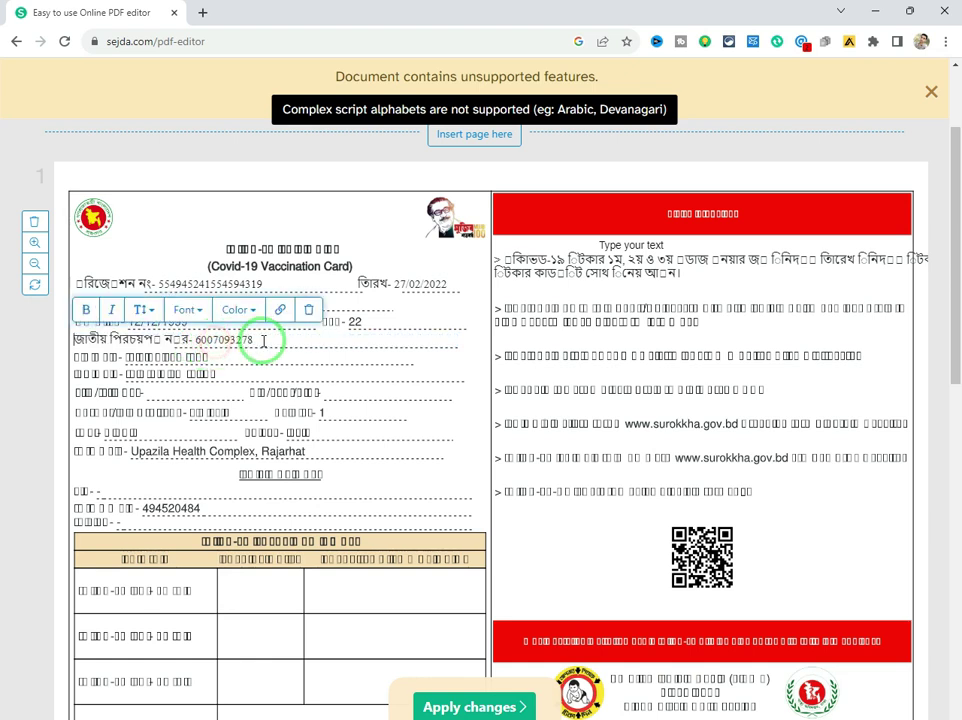
left_click(198, 356)
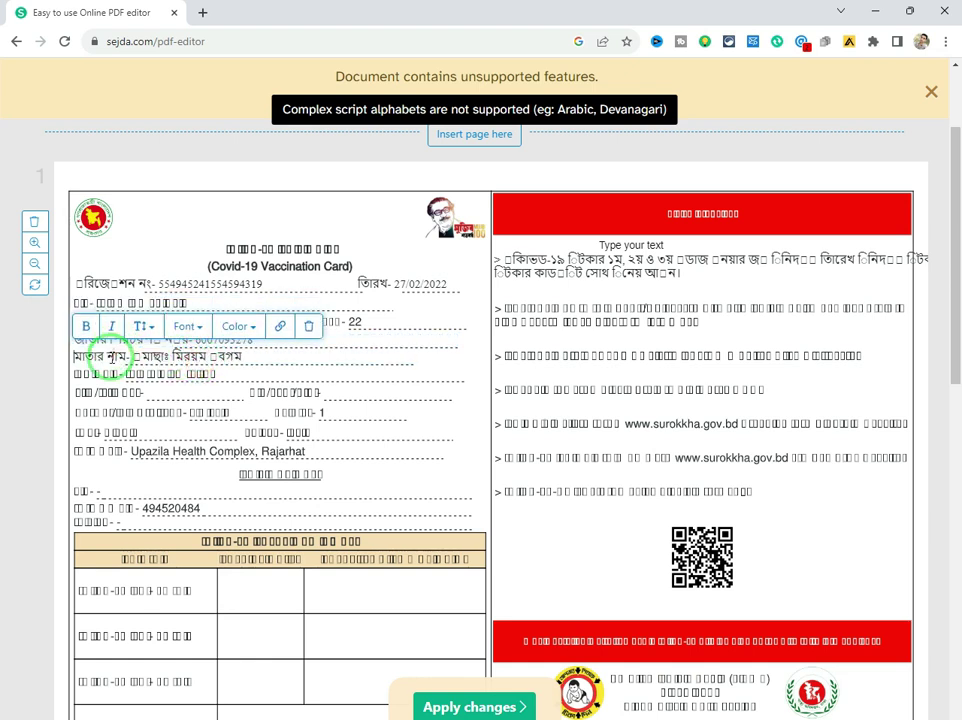
left_click(107, 277)
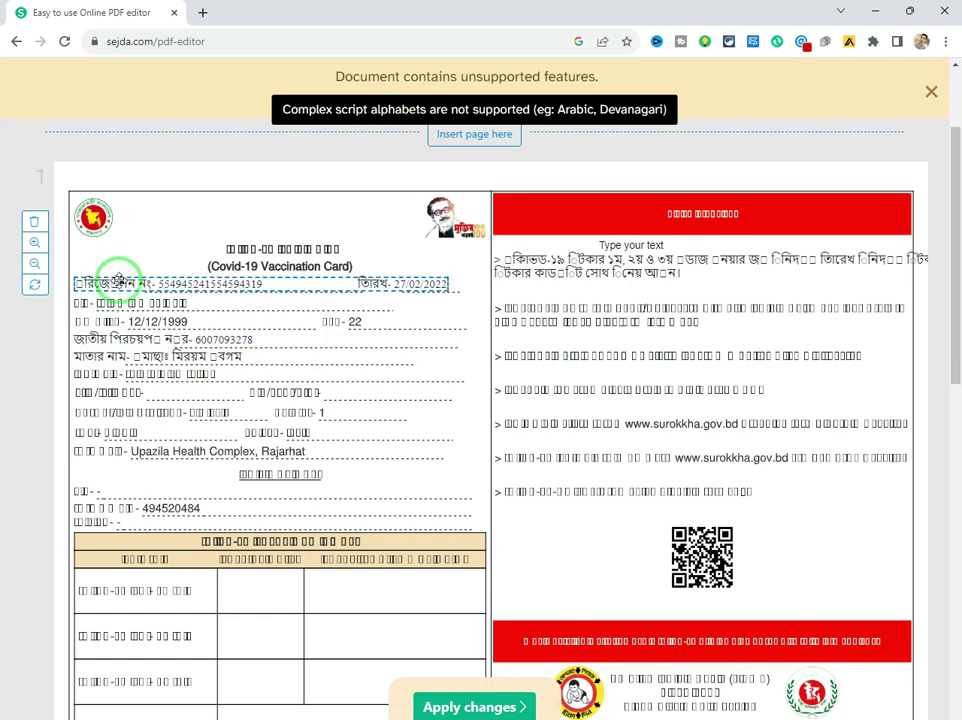
- Replace the registration number's trailing digits with 4554
left_click(170, 279)
left_click(248, 278)
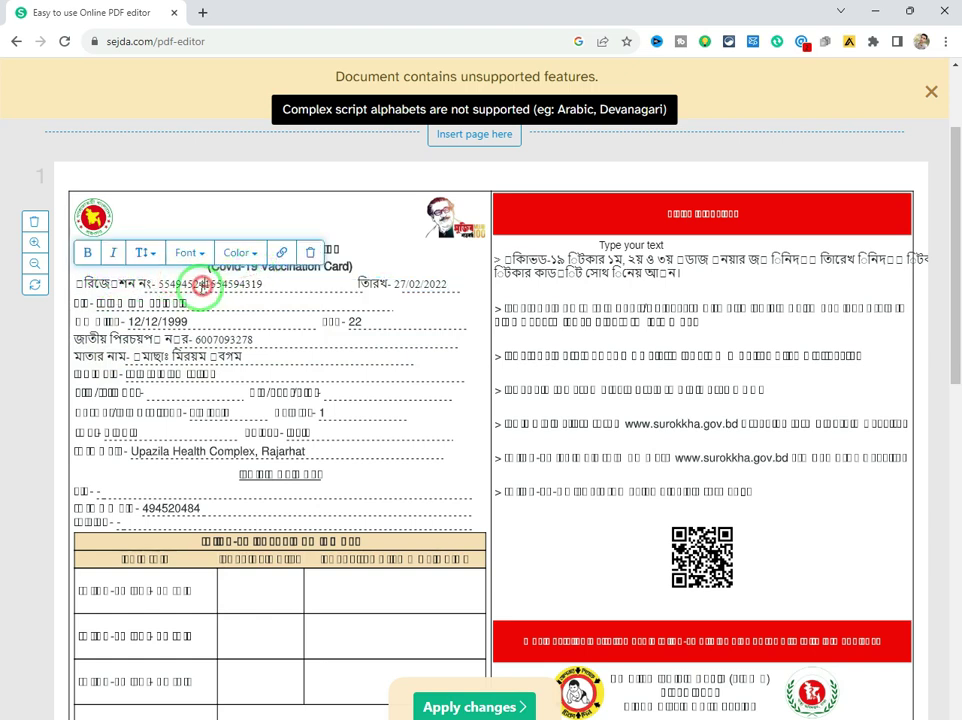
left_click_drag(192, 284, 263, 284)
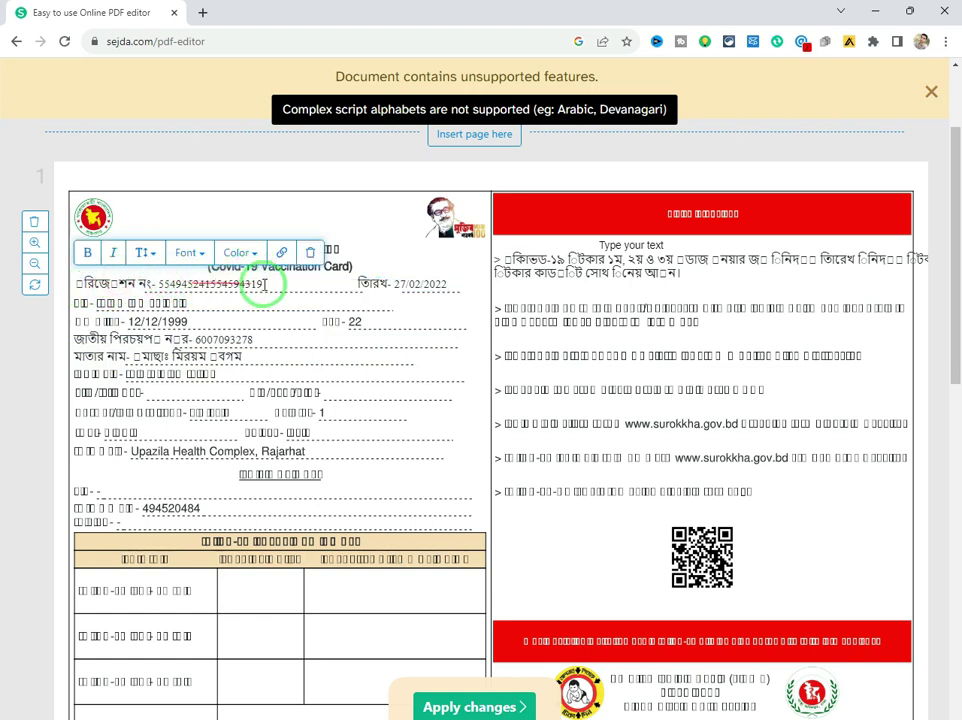
left_click(278, 283)
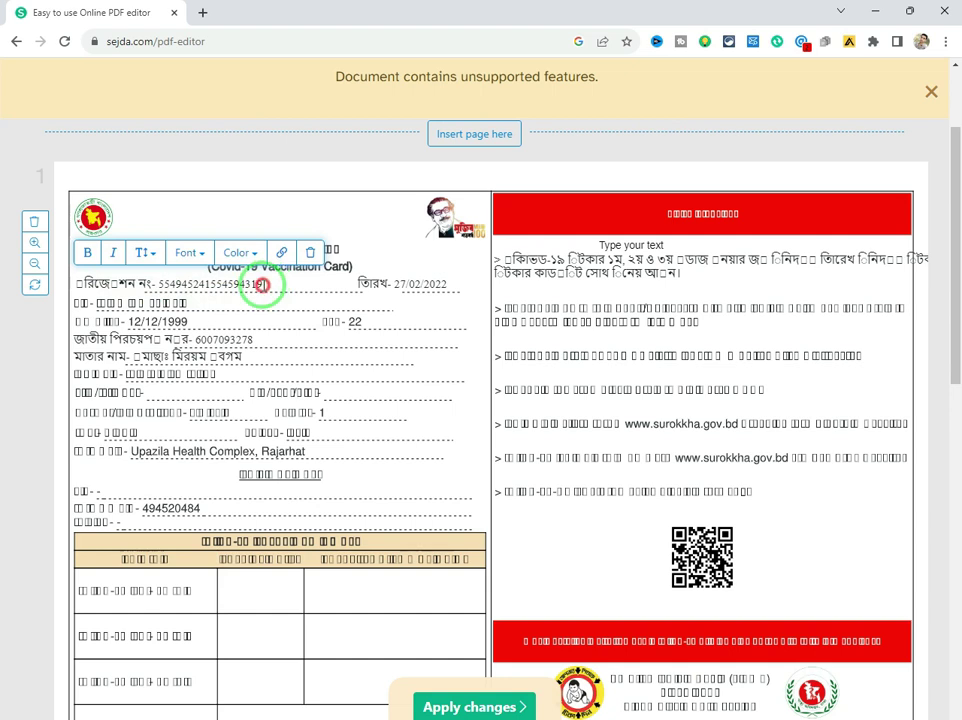
key("BackSpace")
key("BackSpace")
key("BackSpace")
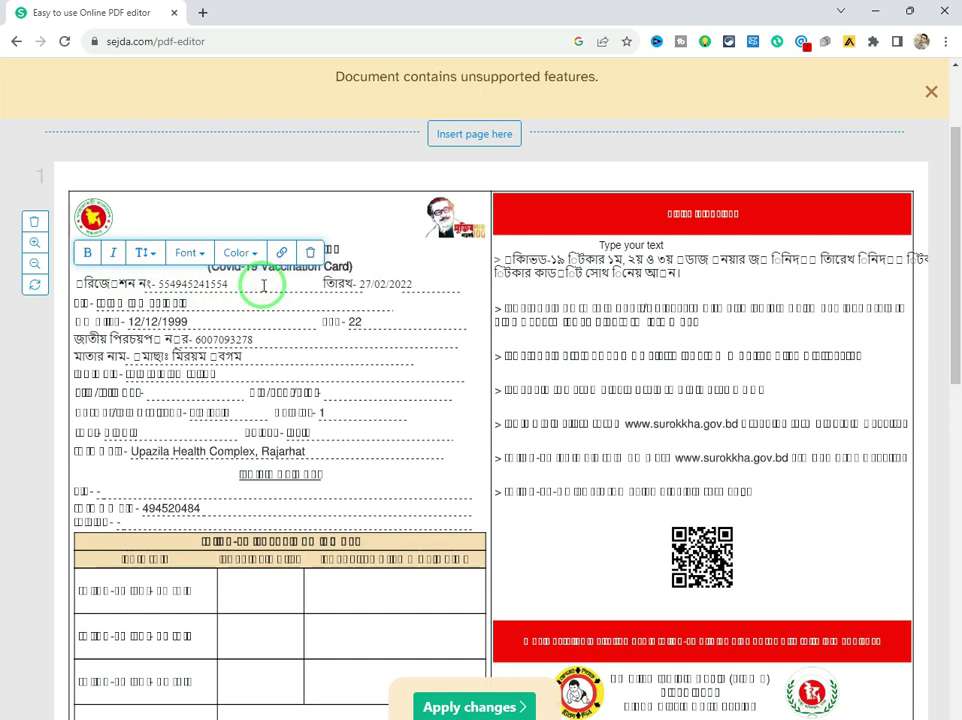
type("4554")
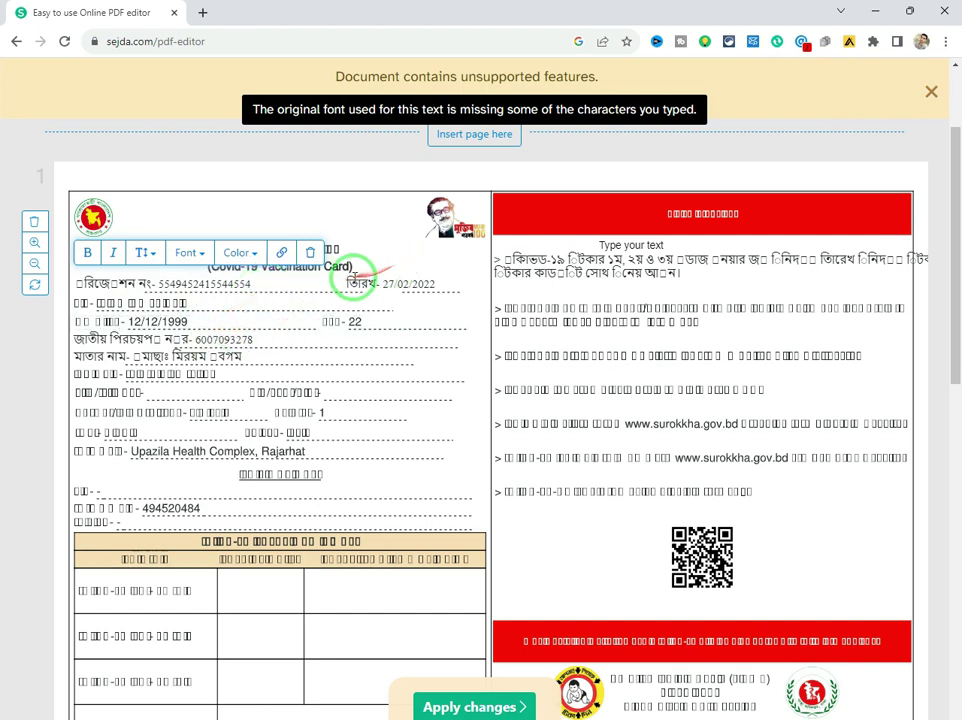
- Change the date beside the registration number to 27/02/2023
left_click(444, 290)
type("3")
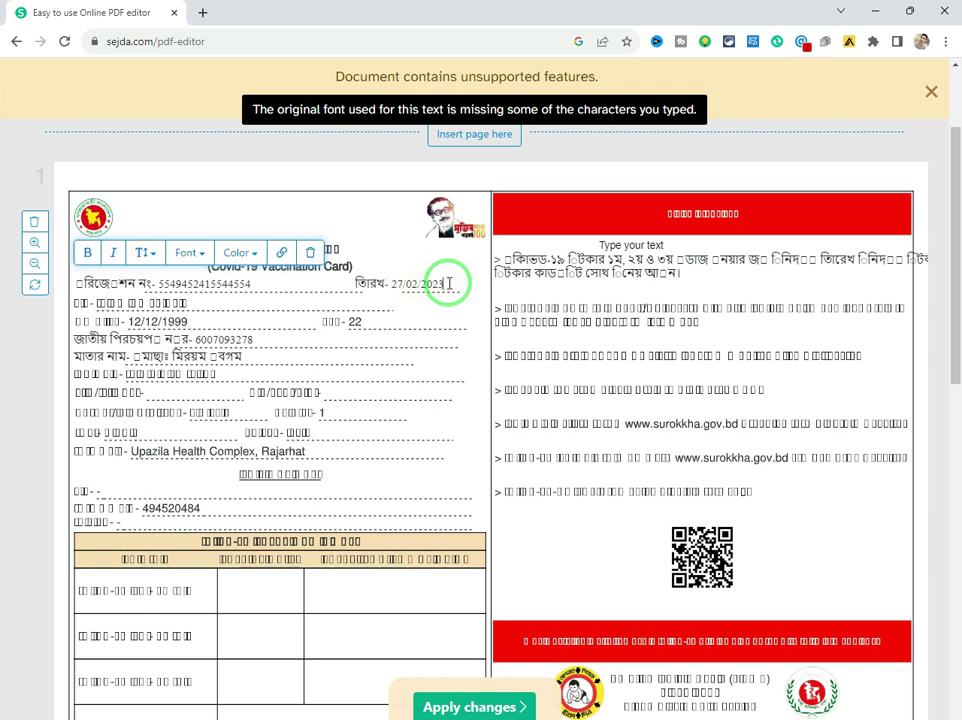
left_click(275, 314)
left_click(215, 370)
left_click(236, 420)
left_click(258, 487)
scroll(300, 485, "down", 2)
left_click(326, 497)
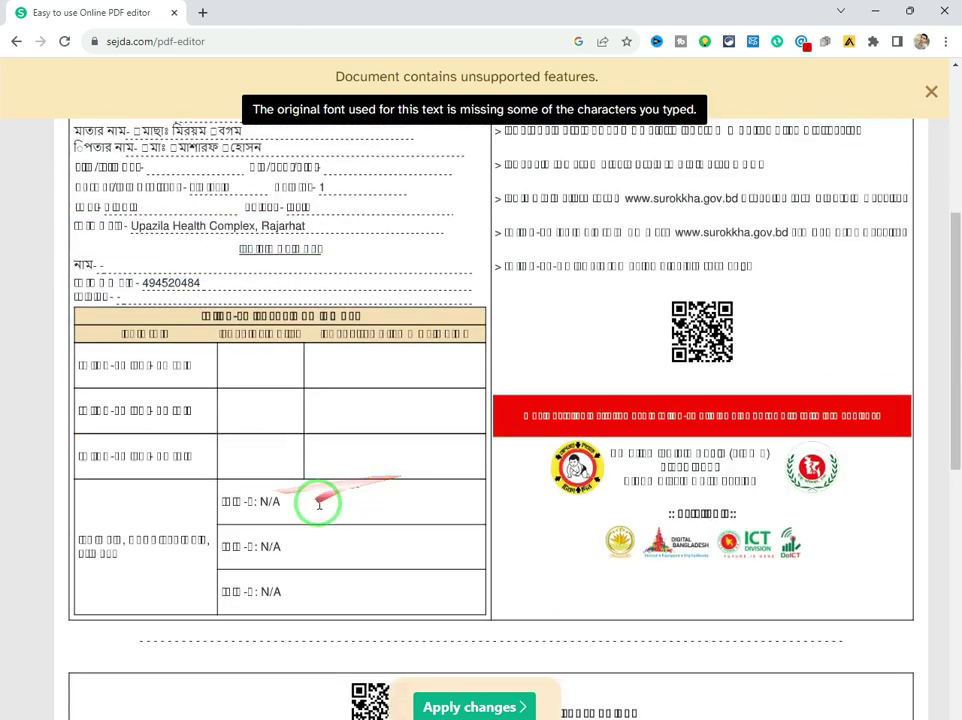
scroll(326, 497, "up", 4)
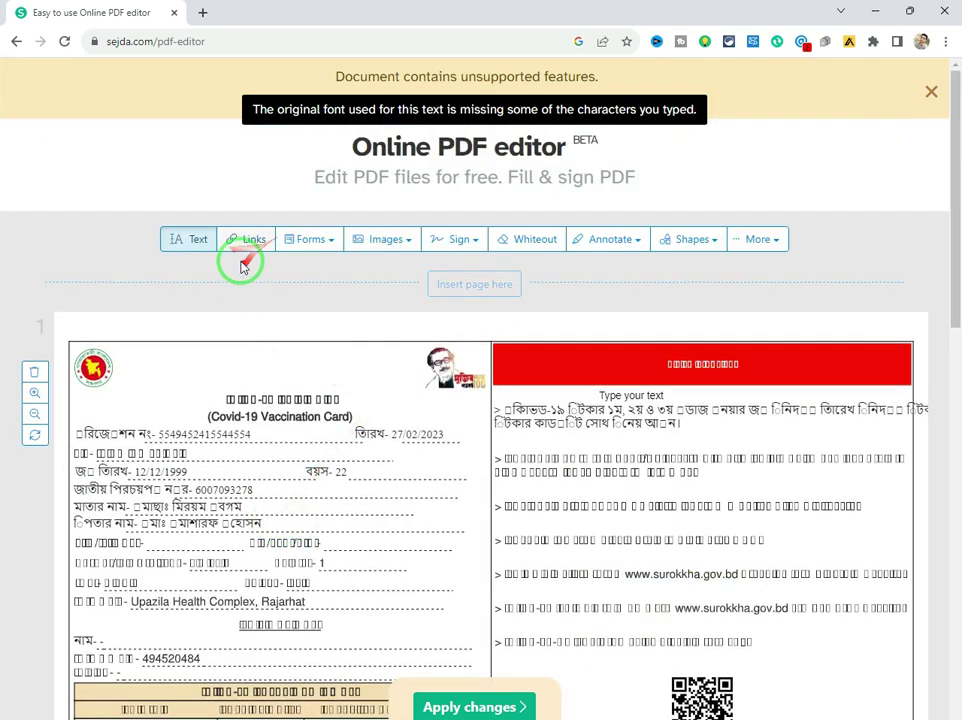
left_click(409, 243)
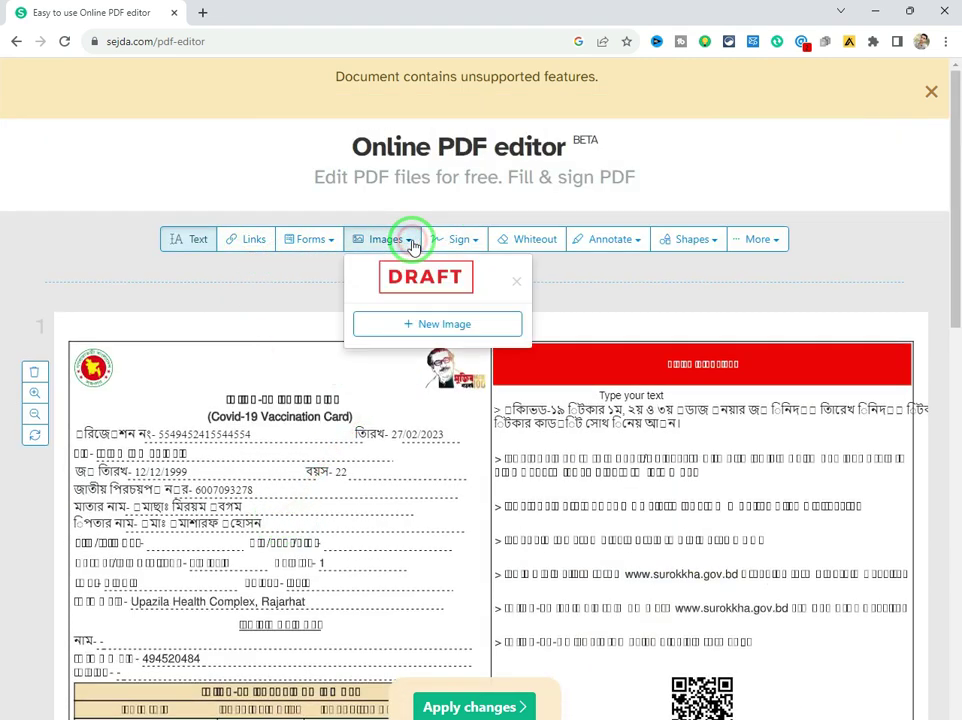
left_click(623, 280)
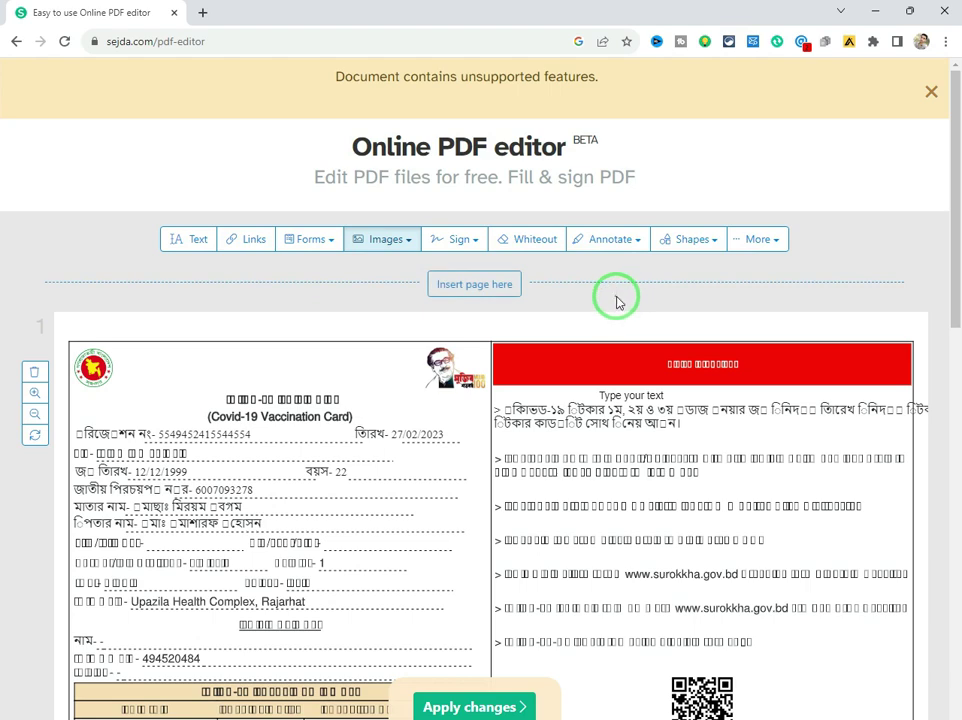
scroll(603, 372, "down", 5)
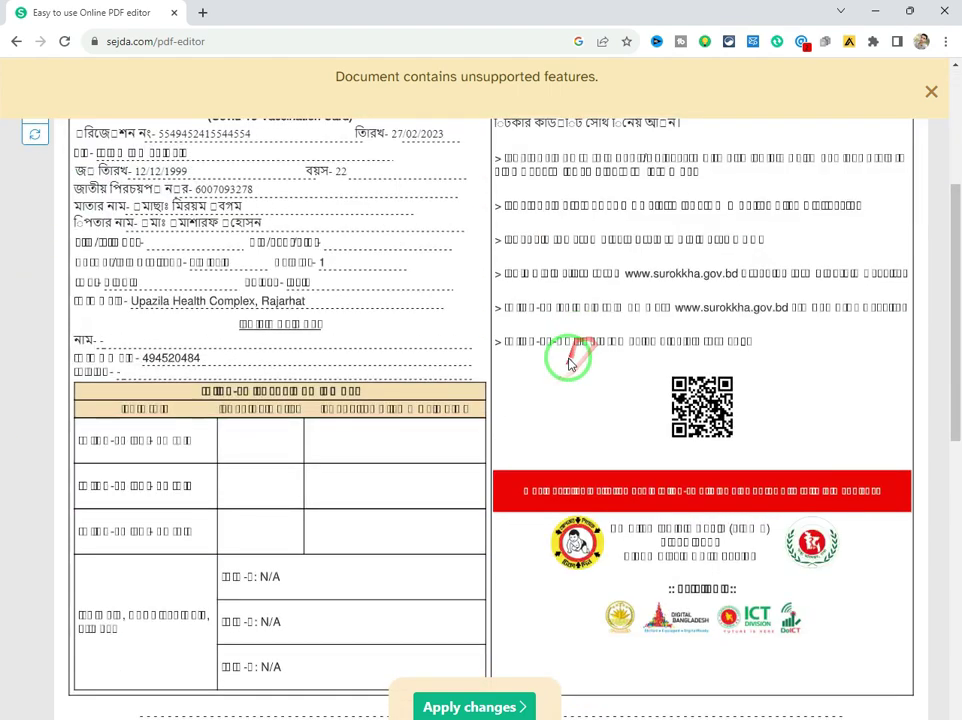
scroll(569, 402, "up", 5)
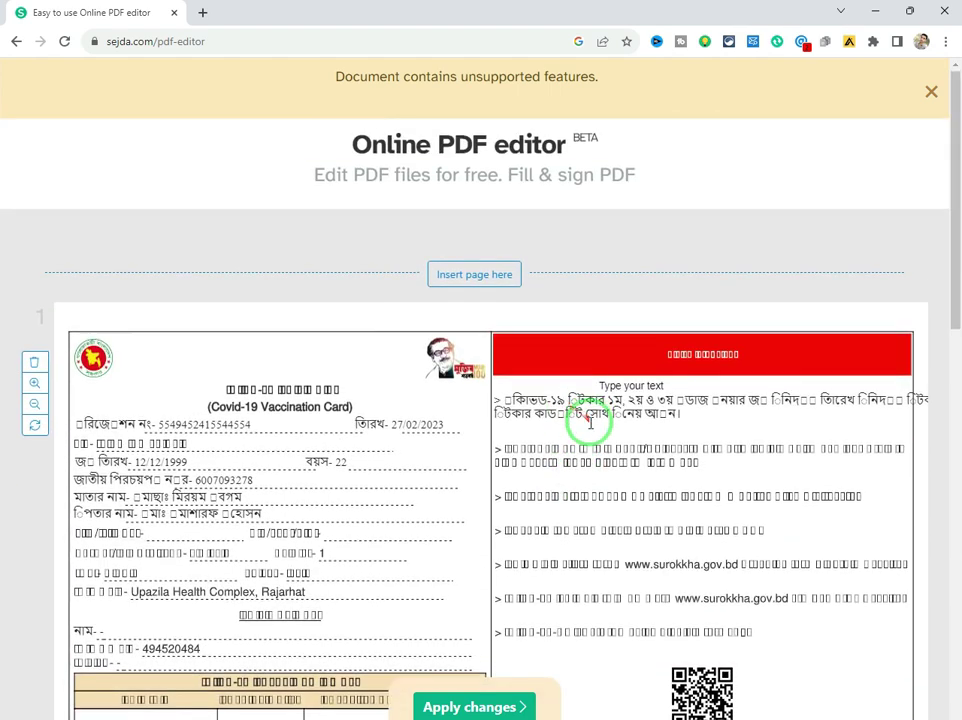
scroll(590, 423, "down", 5)
scroll(591, 418, "down", 4)
scroll(593, 418, "up", 3)
scroll(597, 408, "up", 4)
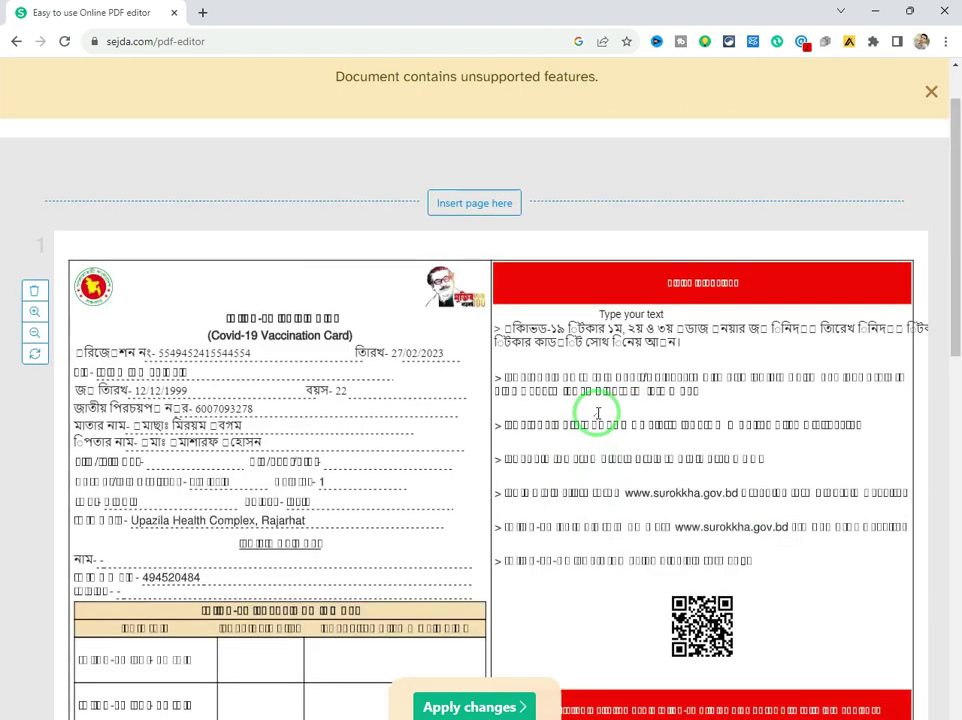
scroll(580, 375, "up", 3)
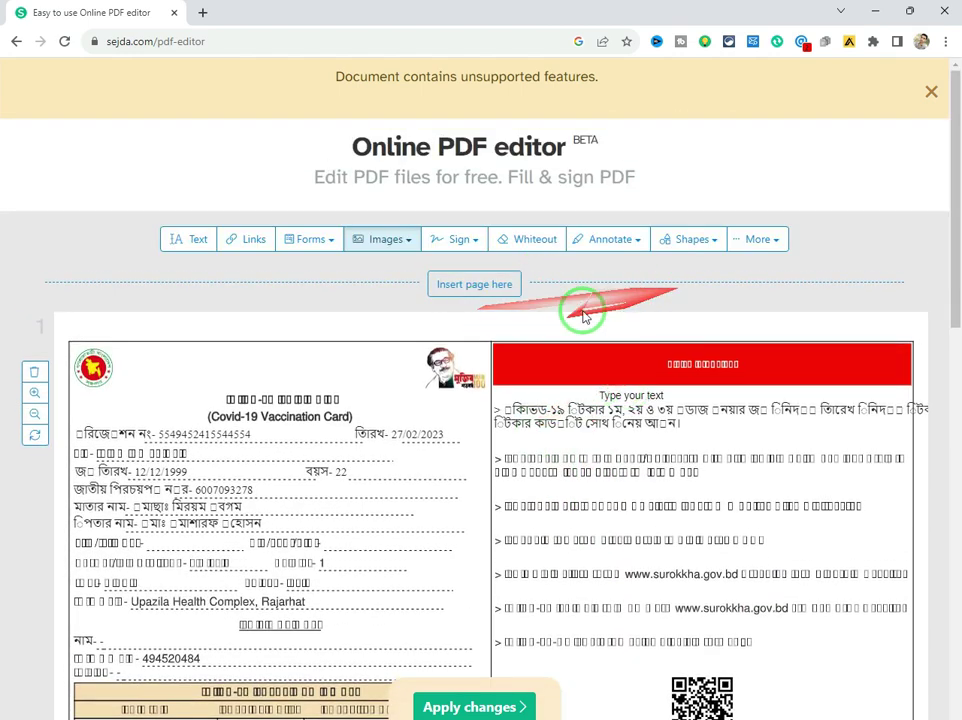
left_click(771, 245)
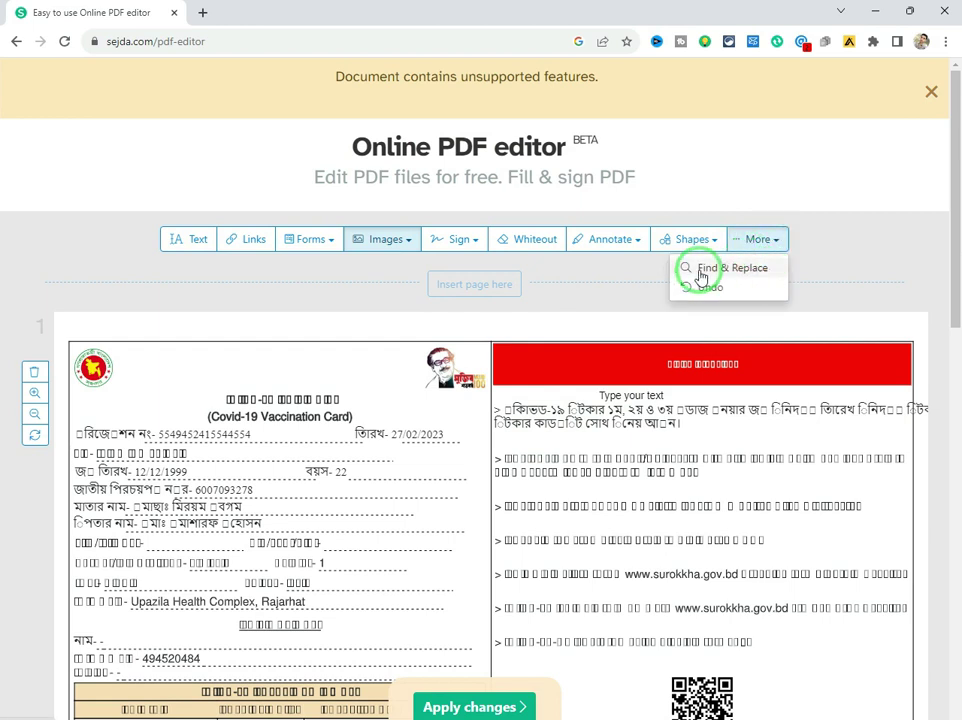
left_click(582, 274)
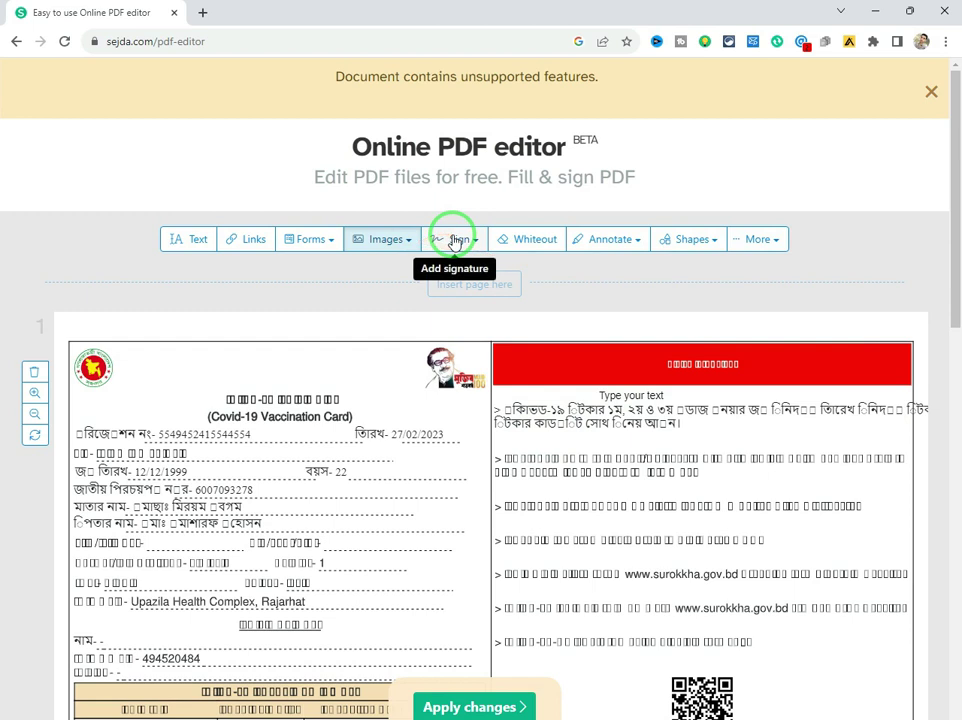
- Add an 'ar lab' text label beside the card's top-left logo
left_click(189, 239)
left_click(133, 373)
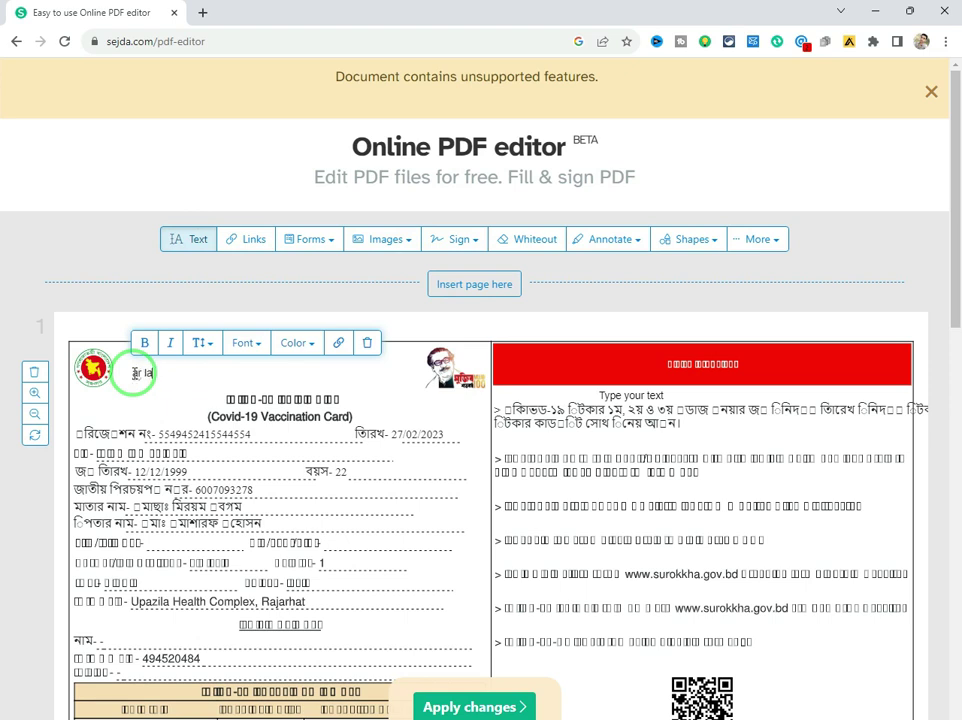
left_click(200, 398)
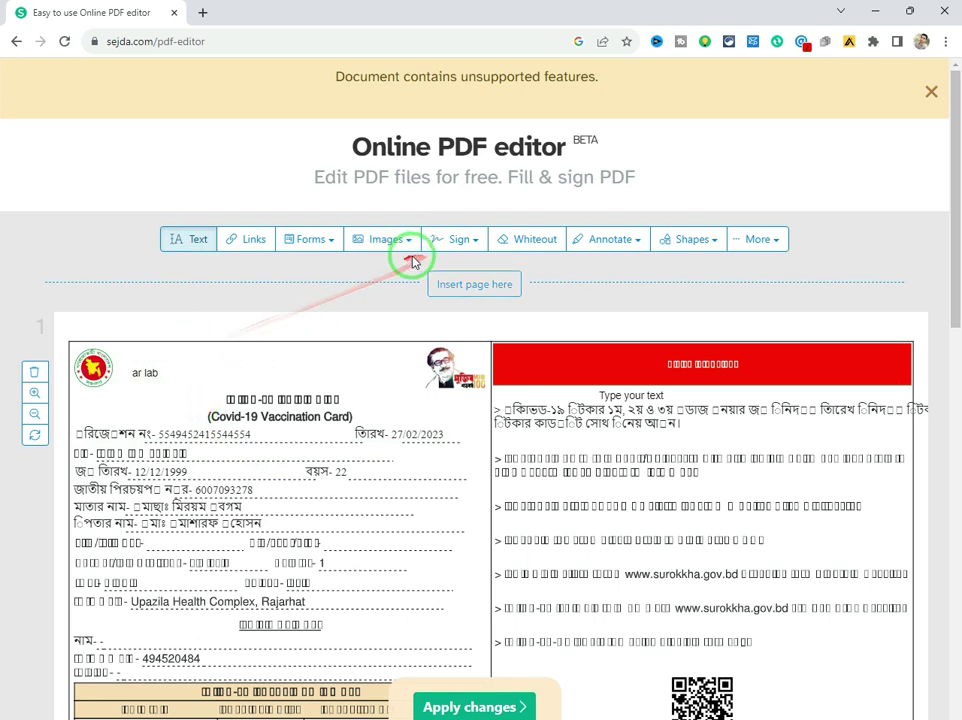
left_click(150, 373)
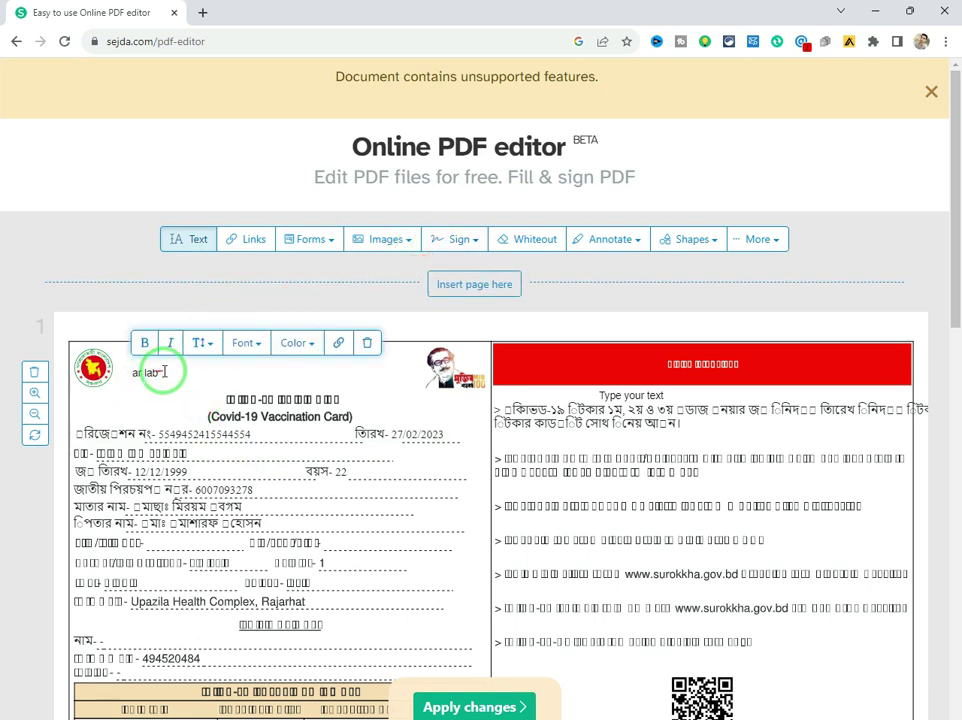
left_click(152, 375)
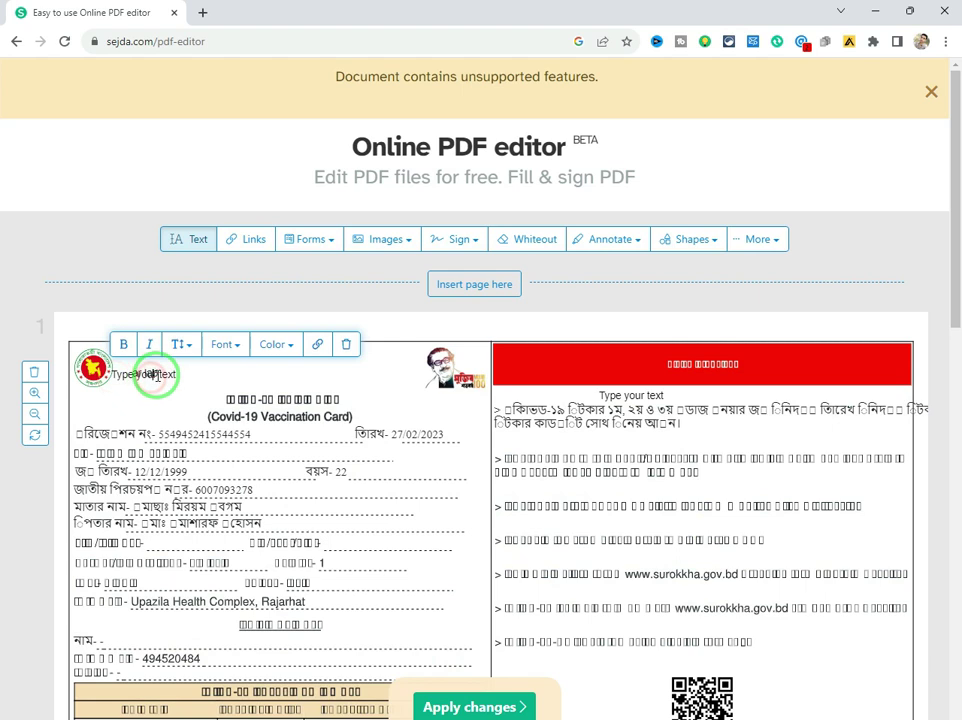
left_click_drag(352, 344, 312, 350)
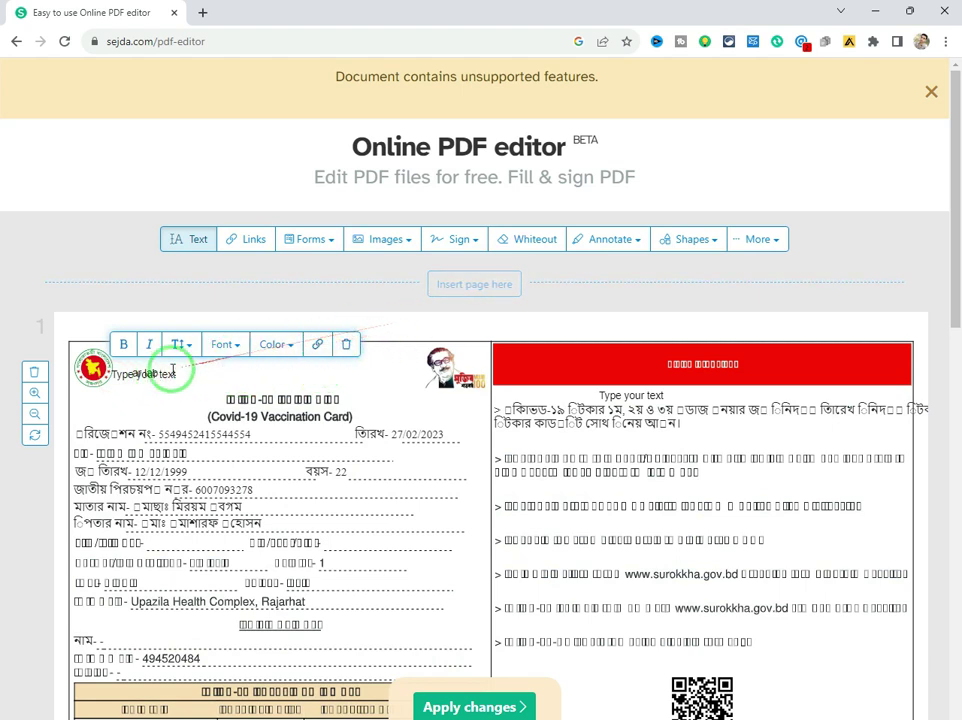
- Delete the extra placeholder text boxes placed near the logo
left_click(150, 380)
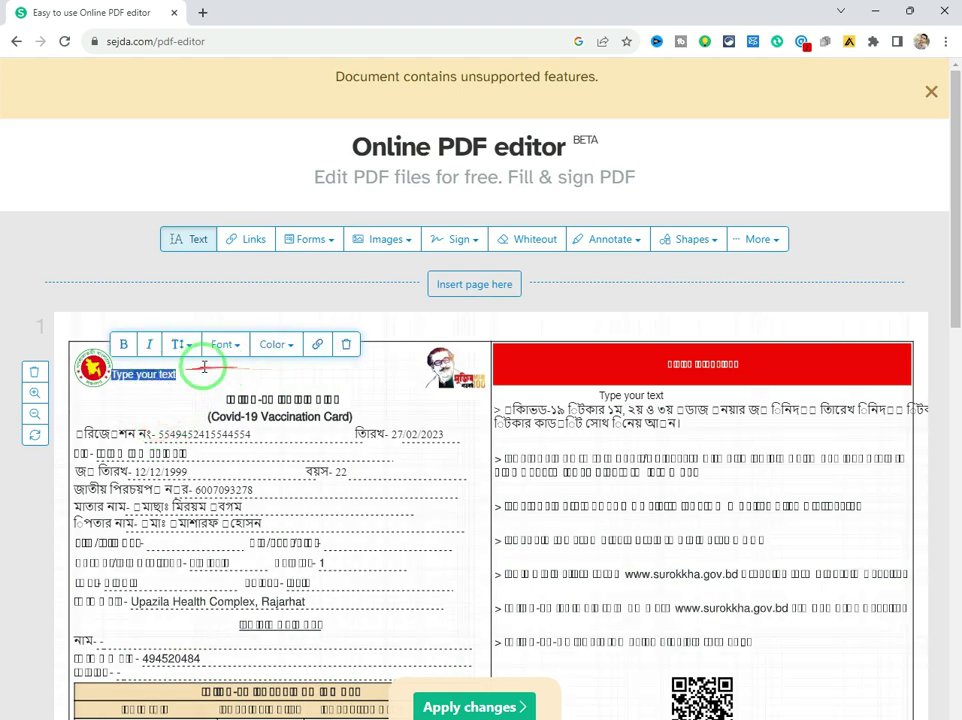
left_click(346, 344)
left_click(142, 380)
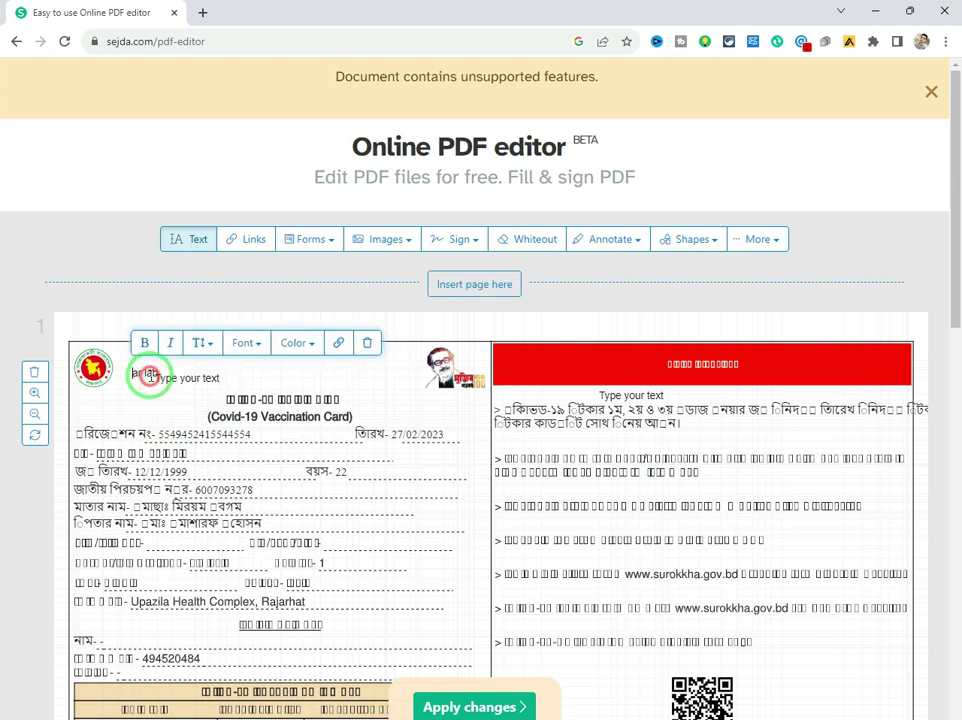
left_click(363, 342)
left_click(170, 377)
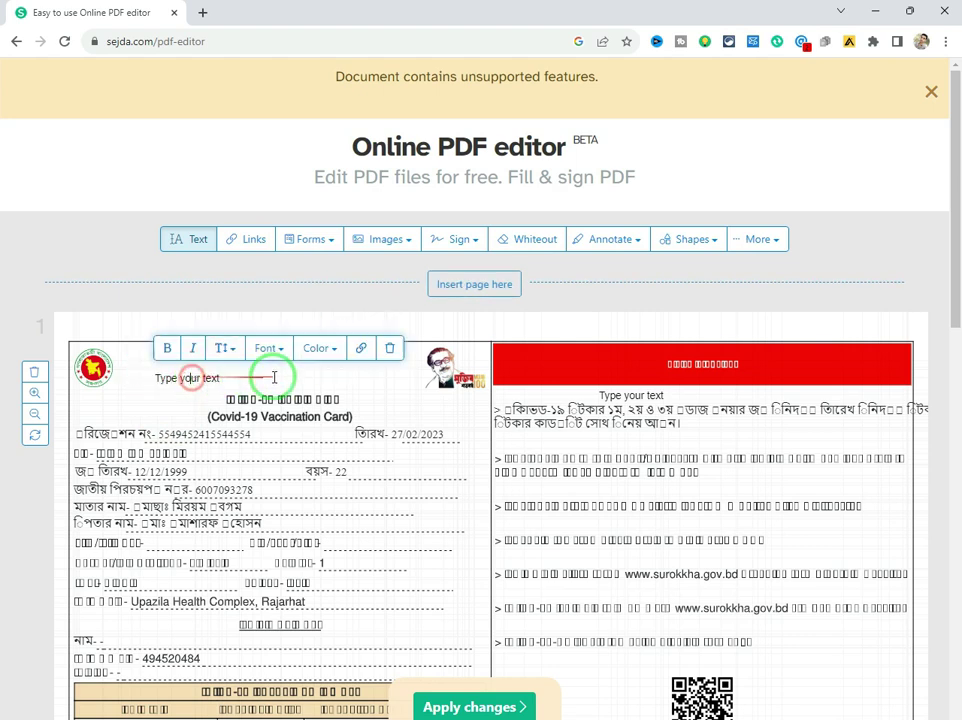
left_click(391, 343)
scroll(601, 419, "down", 3)
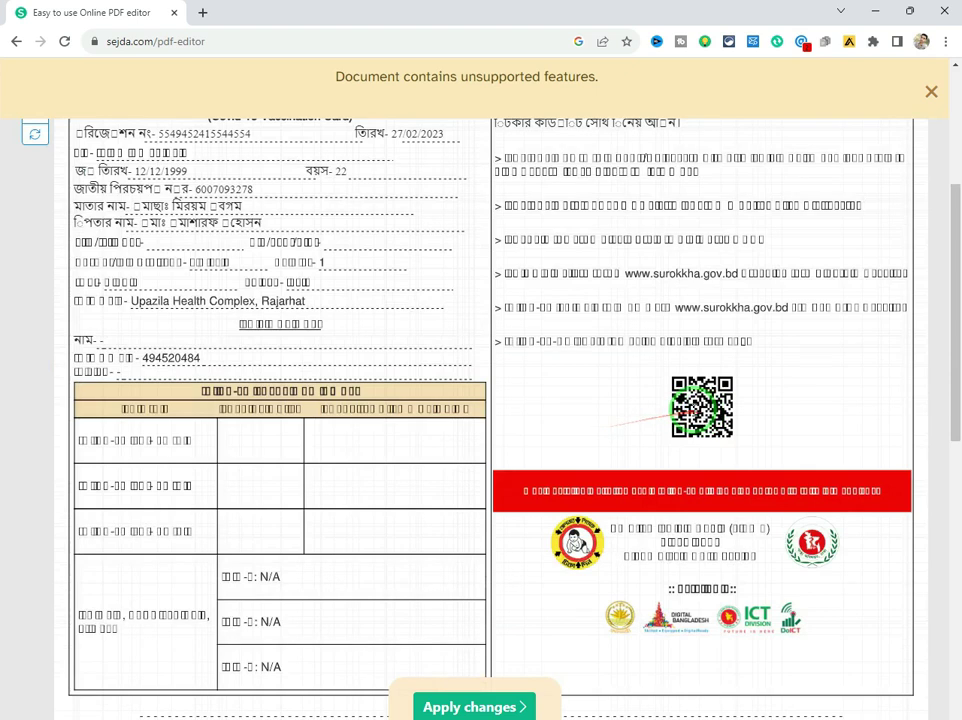
scroll(691, 419, "down", 3)
scroll(470, 688, "up", 2)
scroll(470, 688, "down", 5)
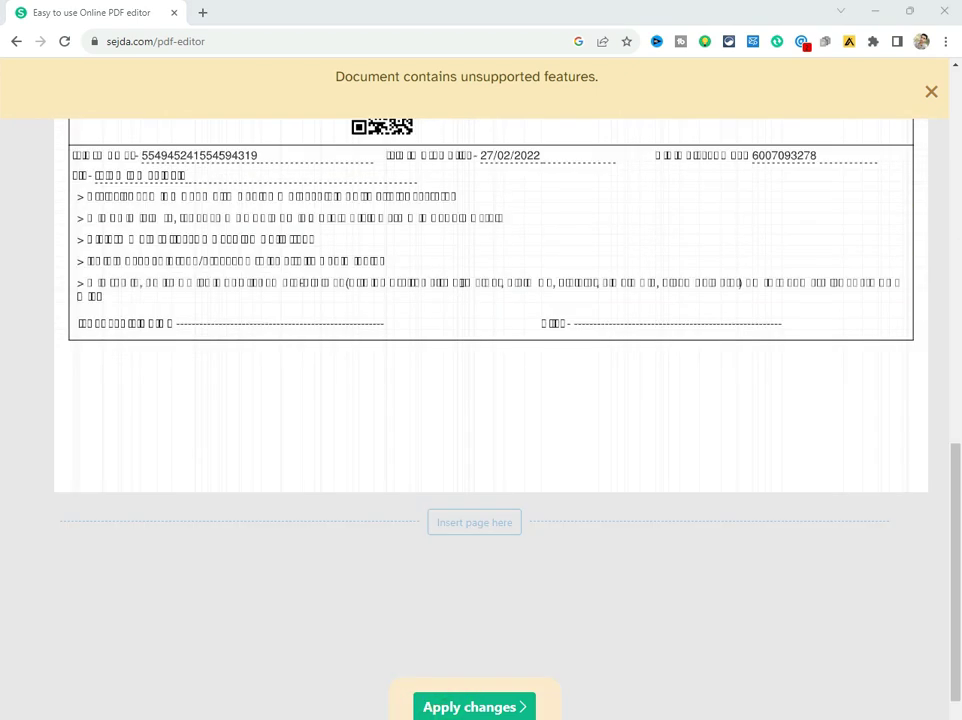
- Apply all edits to produce the ready-to-download Corona Vaxine Card -1.pdf
left_click(486, 708)
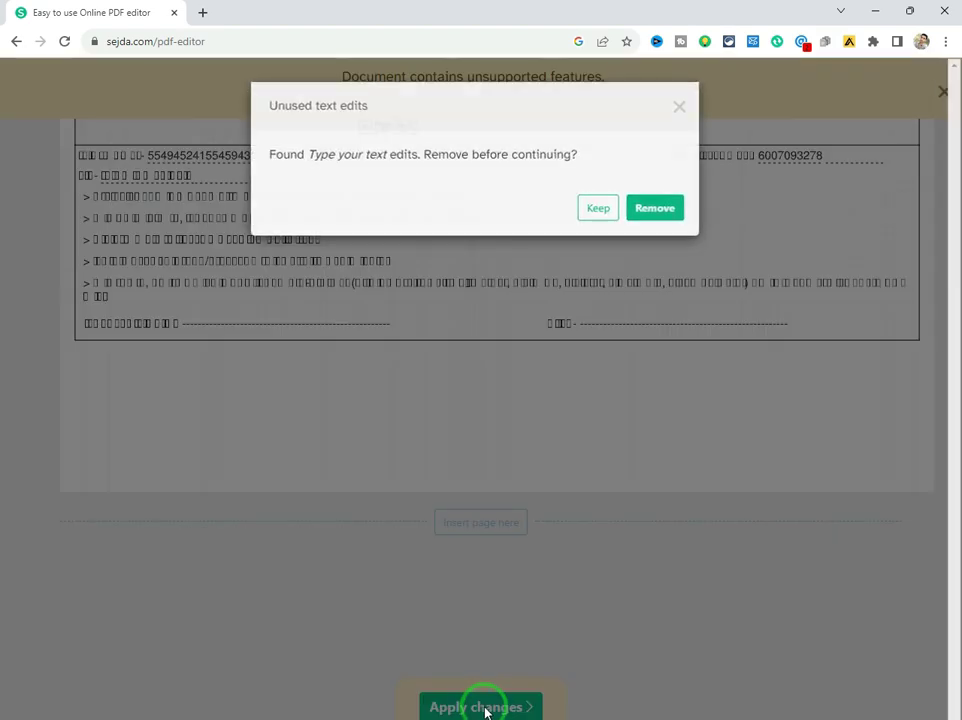
scroll(527, 509, "up", 5)
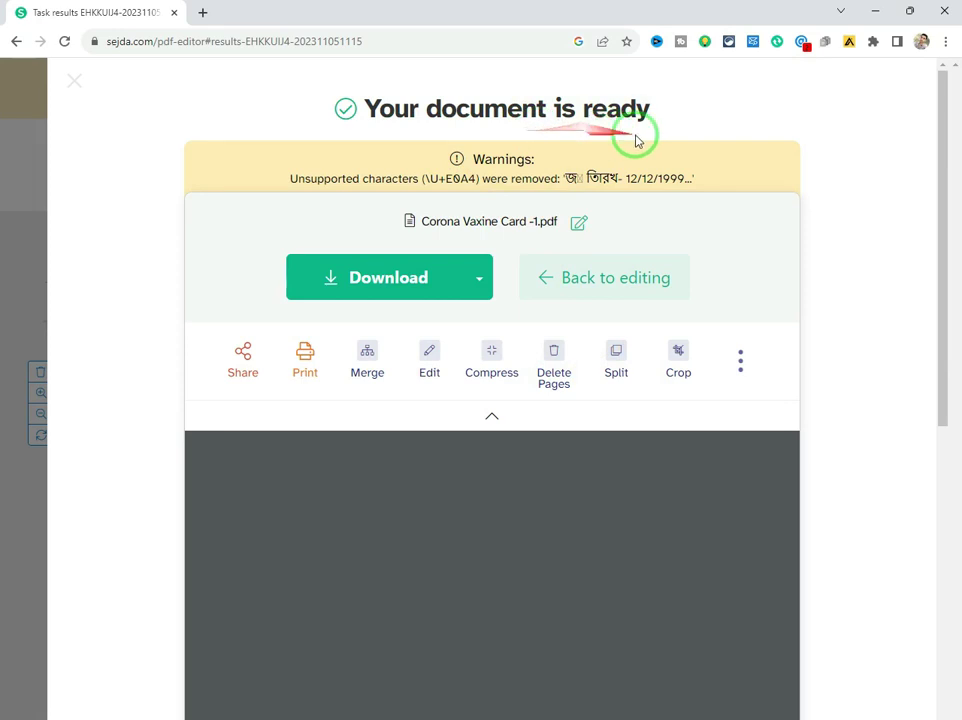
scroll(508, 375, "down", 3)
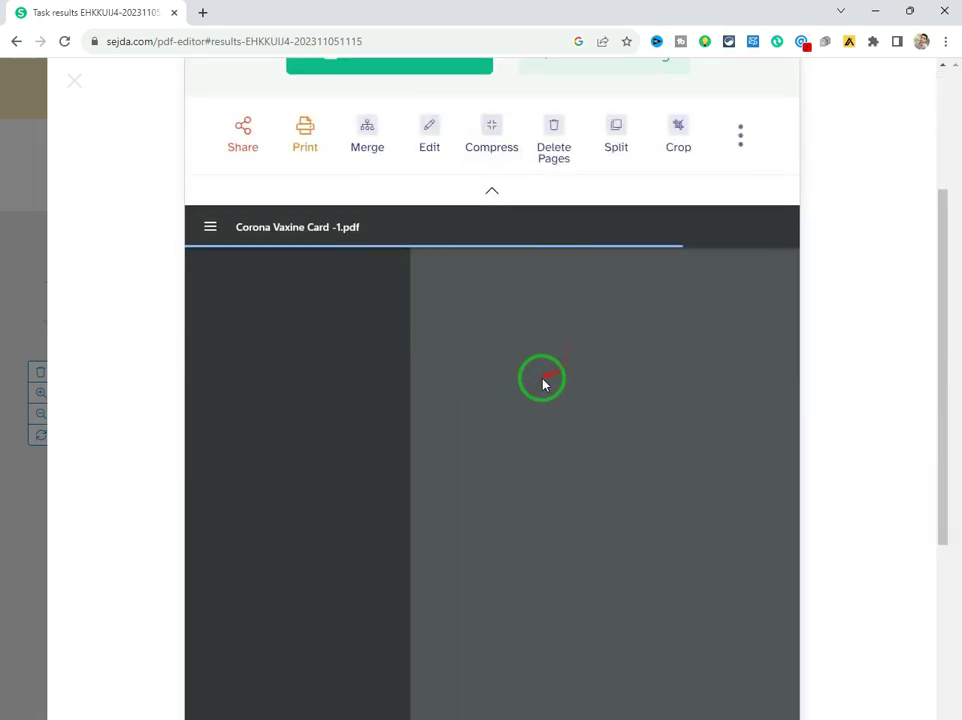
scroll(550, 382, "up", 3)
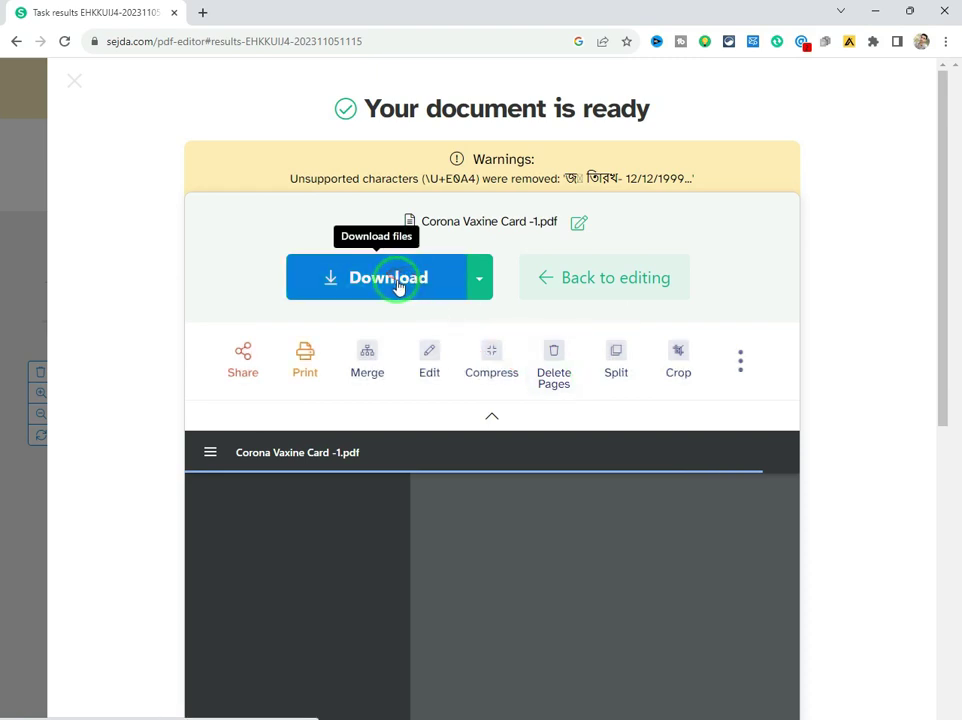
scroll(430, 315, "down", 2)
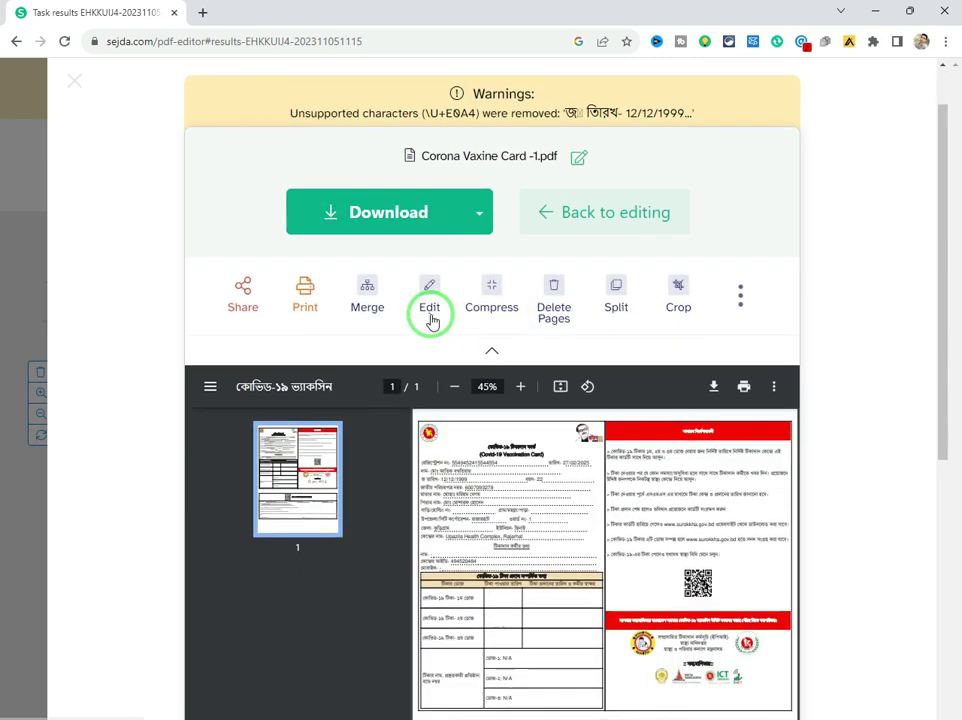